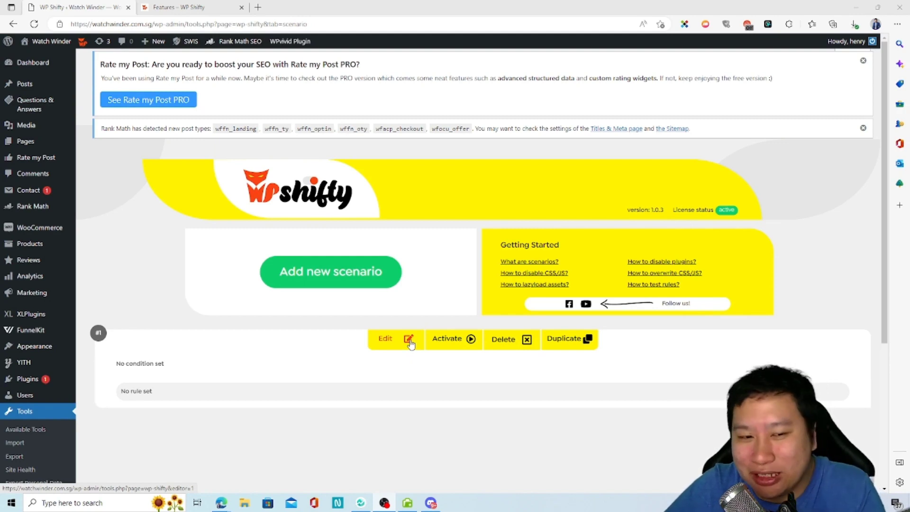
Step: Edit scenario #1 and add an Apply condition for the Post post type
click(409, 343)
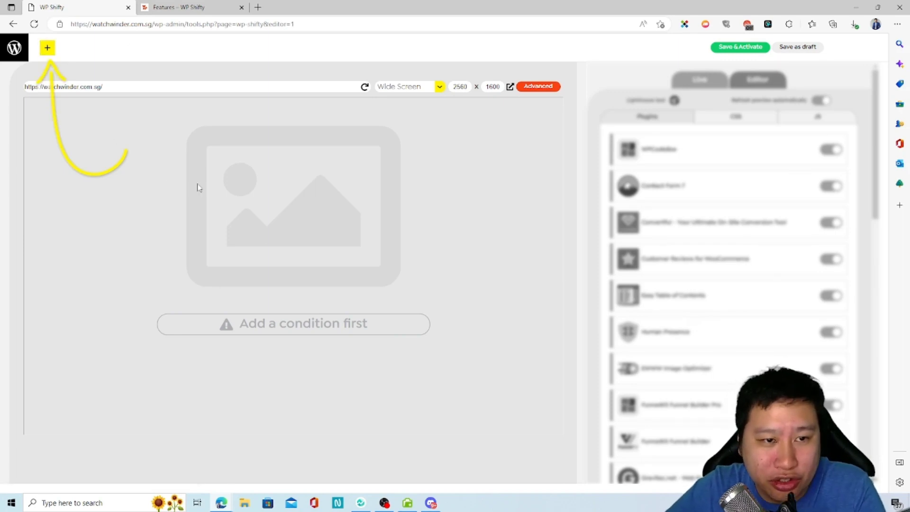
click(47, 48)
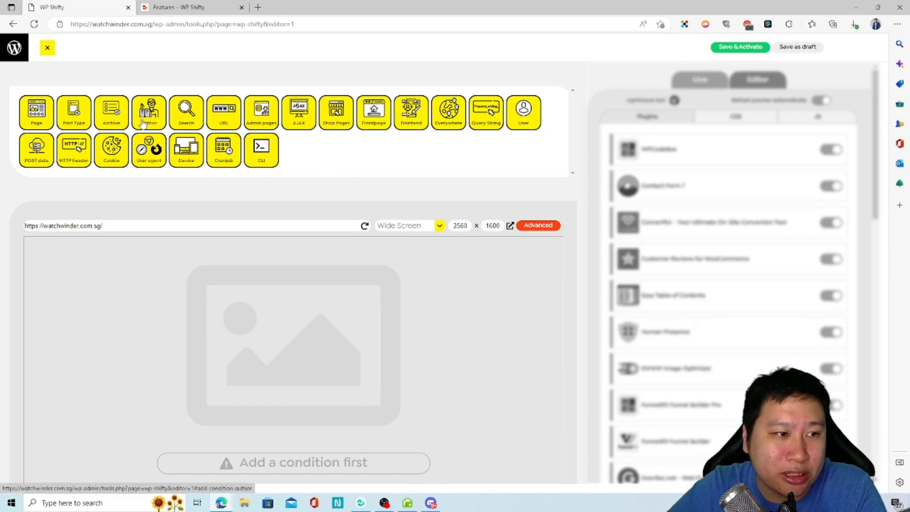
click(73, 110)
click(403, 131)
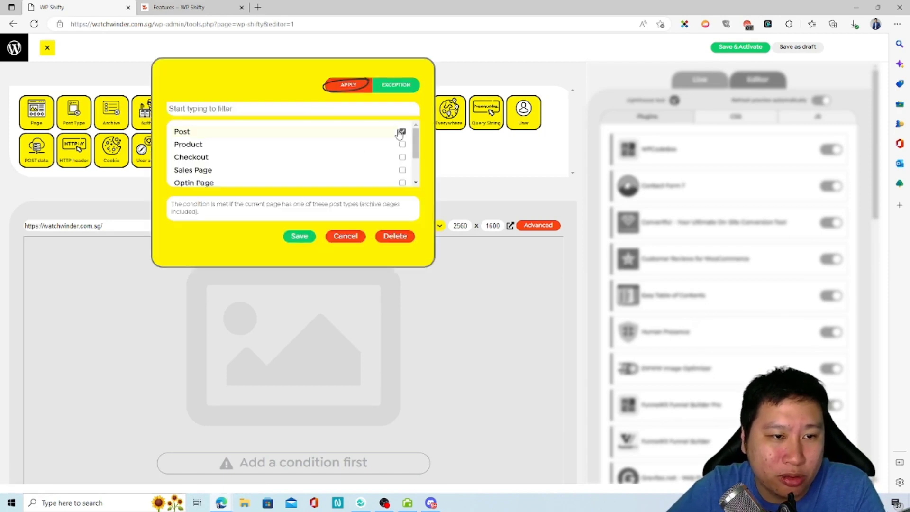
click(300, 236)
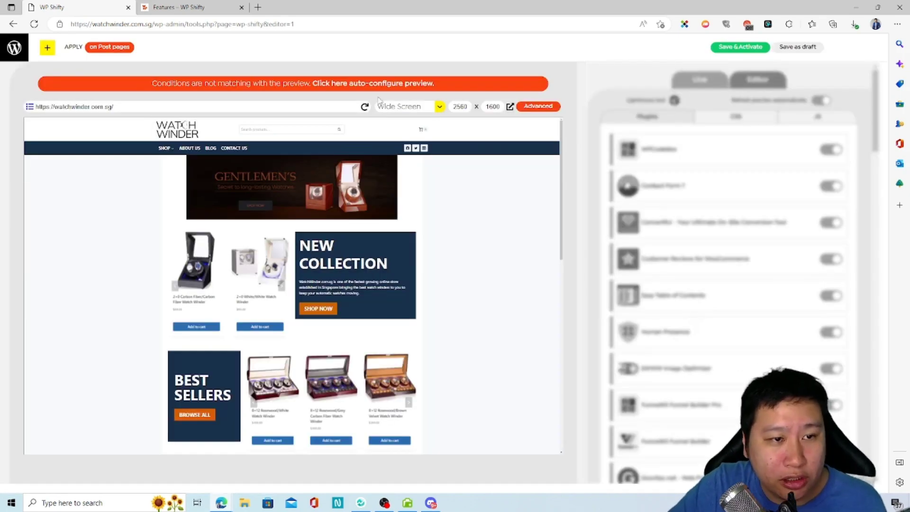
Step: Auto-configure the preview to match the Post condition and look through the previewed article
click(344, 85)
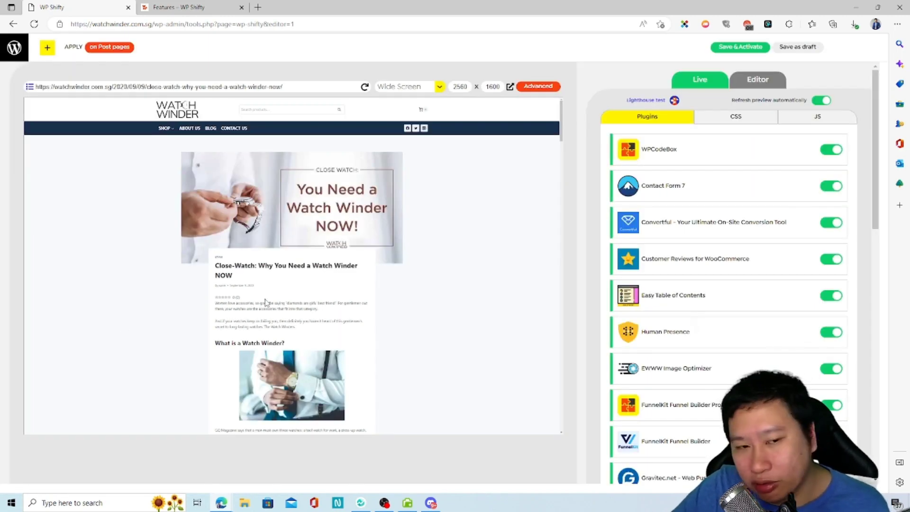
scroll(438, 308, down, 5)
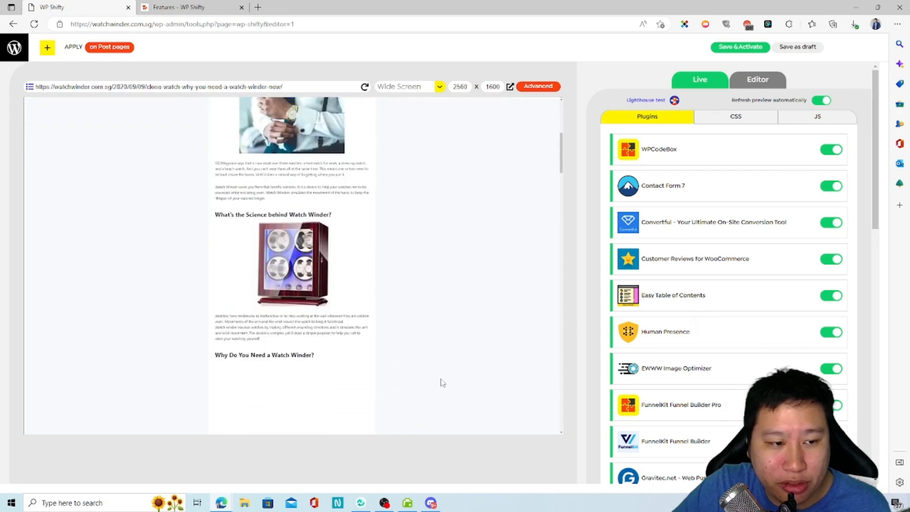
scroll(441, 382, down, 3)
drag(561, 159, 560, 112)
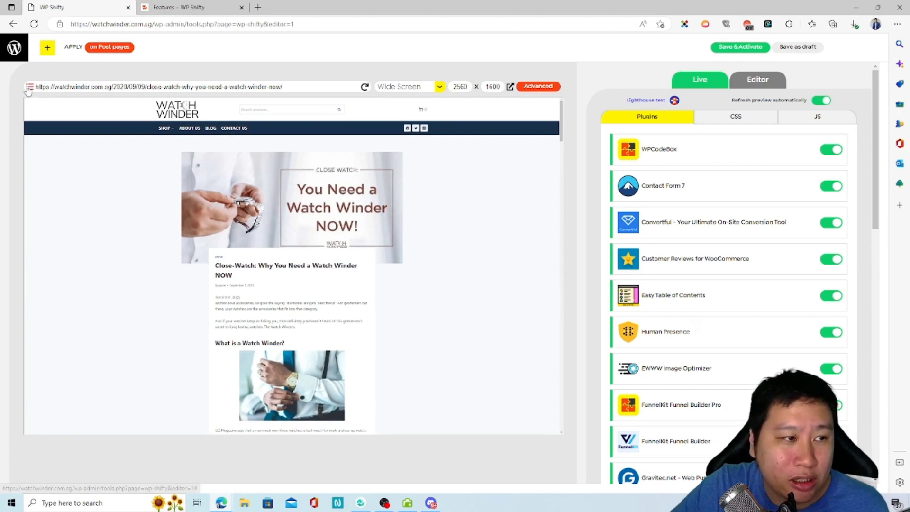
Step: Review the post URLs and the device presets available for the preview, keeping the current choices
click(29, 89)
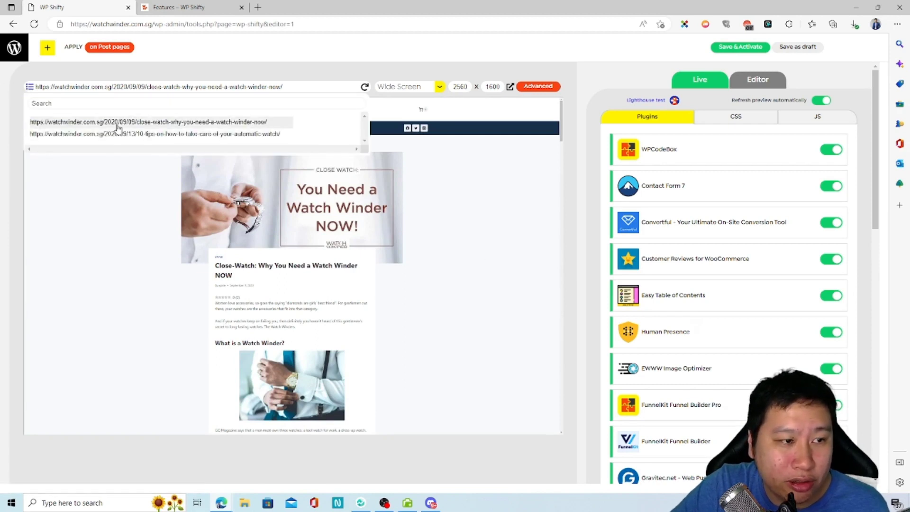
click(29, 88)
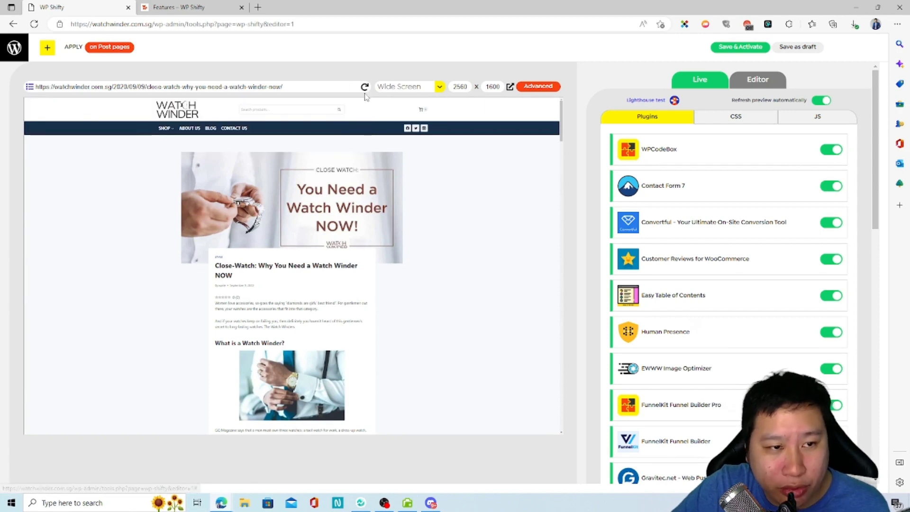
click(422, 89)
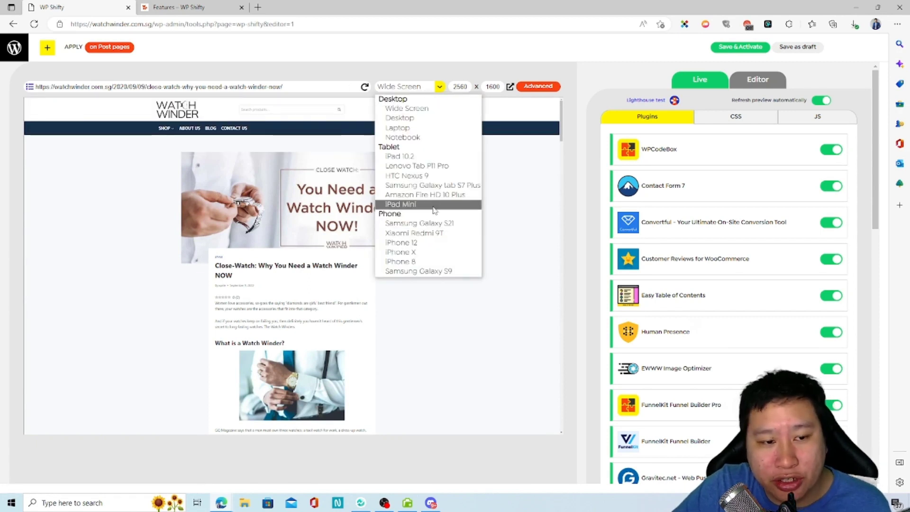
click(430, 93)
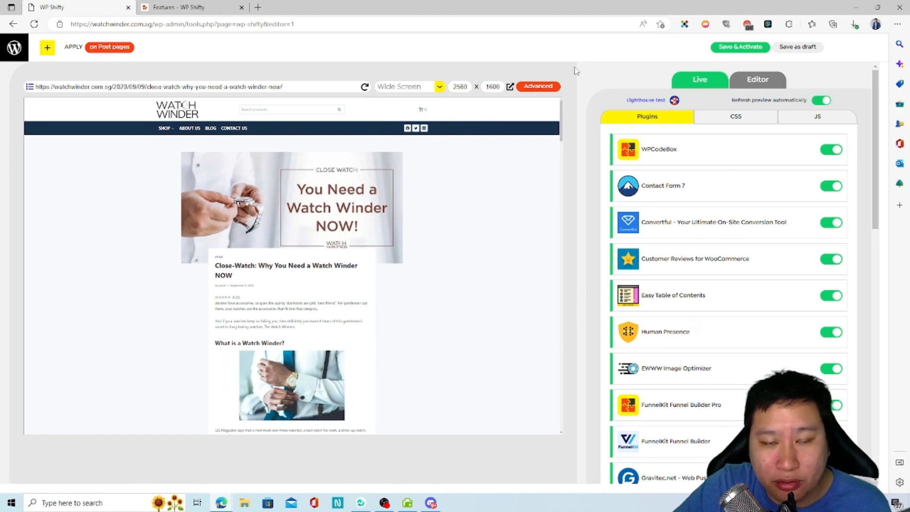
Step: Review the advanced preview settings and their user role choices, leaving them as they are
click(551, 85)
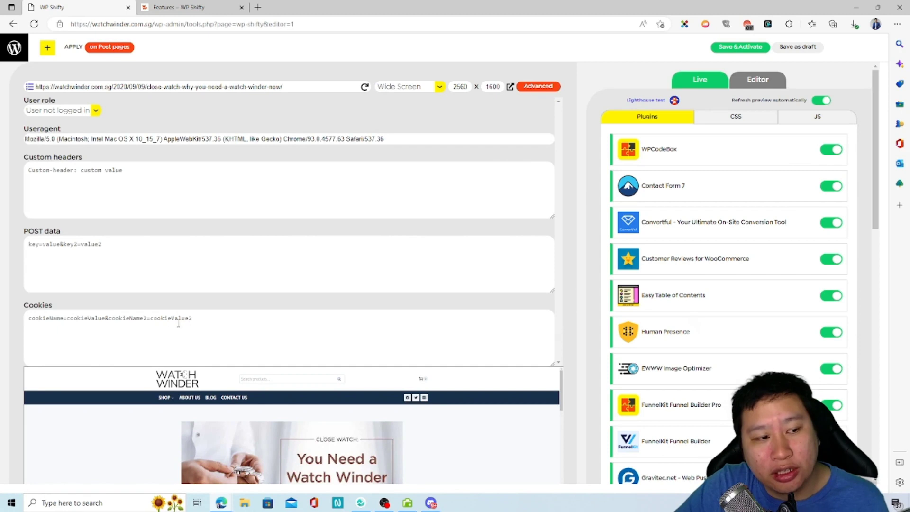
click(77, 111)
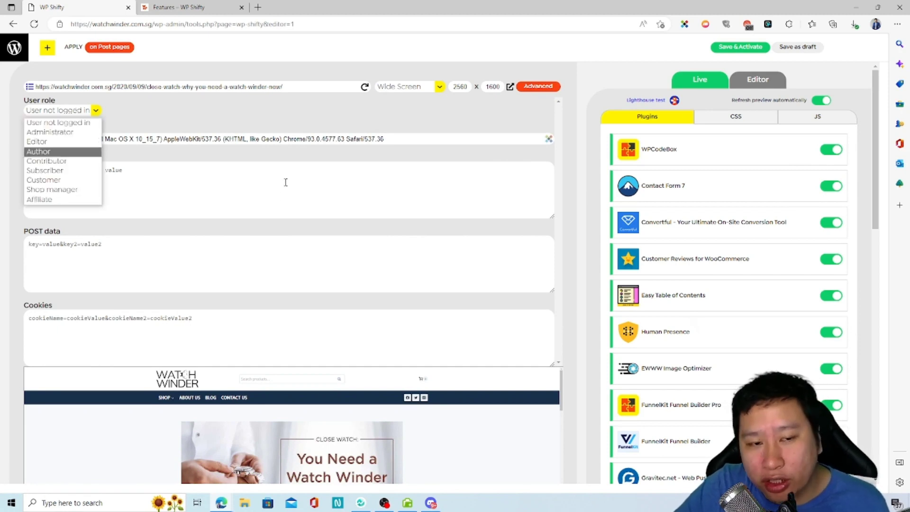
click(322, 125)
click(559, 90)
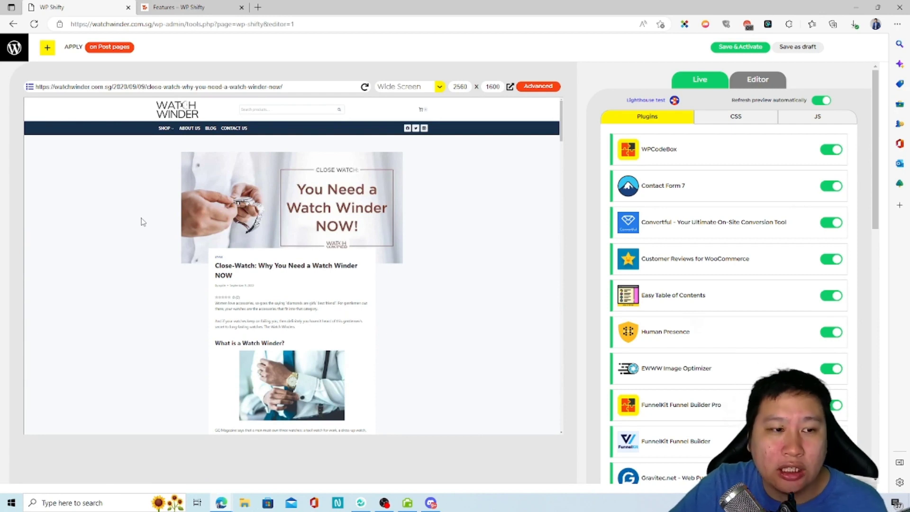
Step: Show the available condition types and look through the roles of the User condition without adding it
click(47, 48)
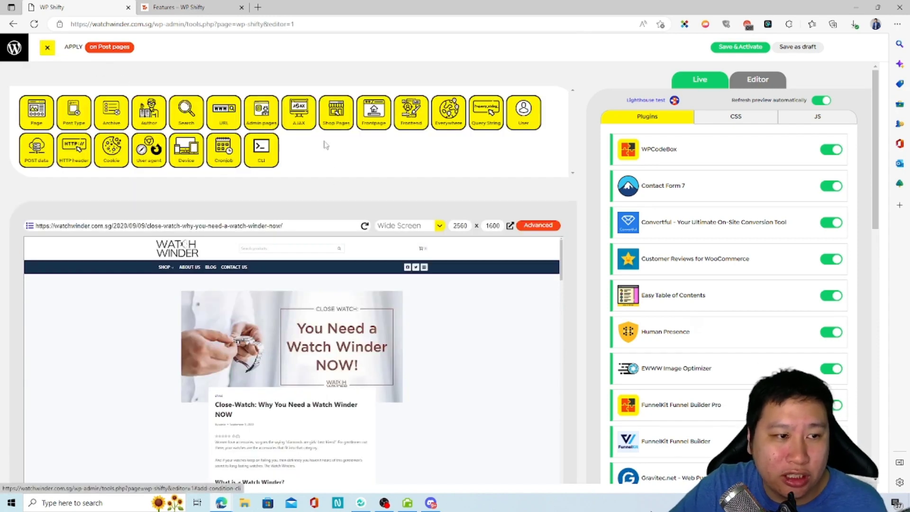
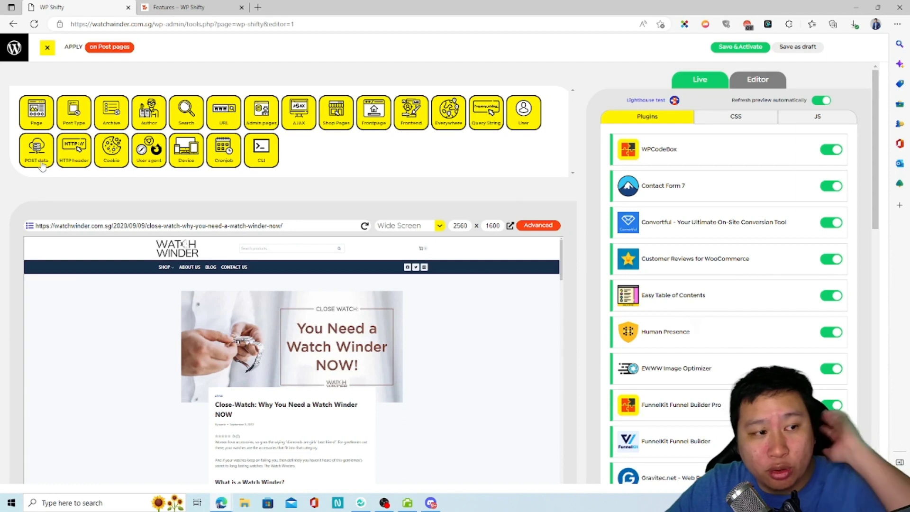
click(524, 116)
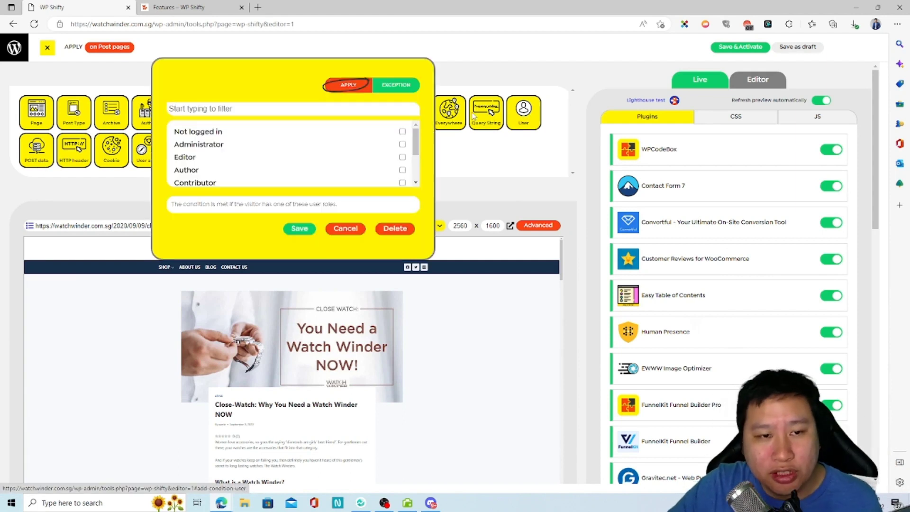
scroll(242, 156, down, 3)
scroll(234, 179, down, 2)
scroll(234, 170, up, 4)
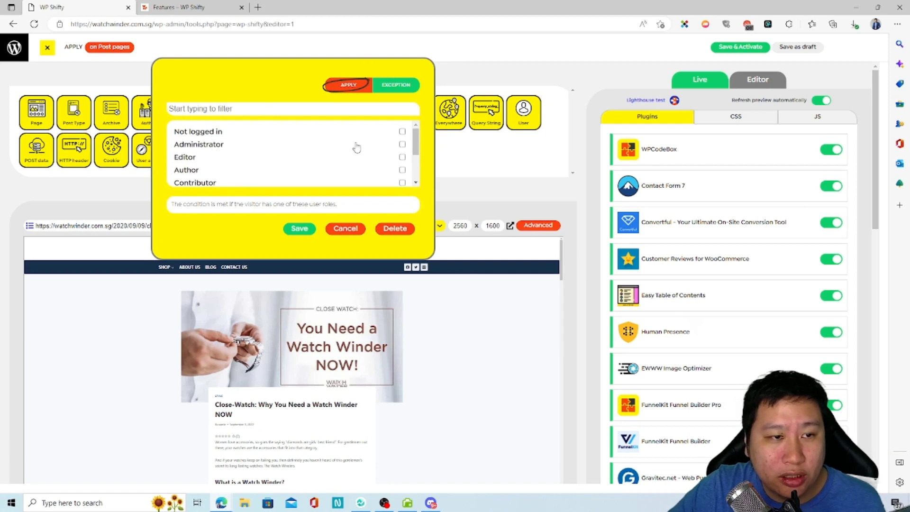
click(343, 228)
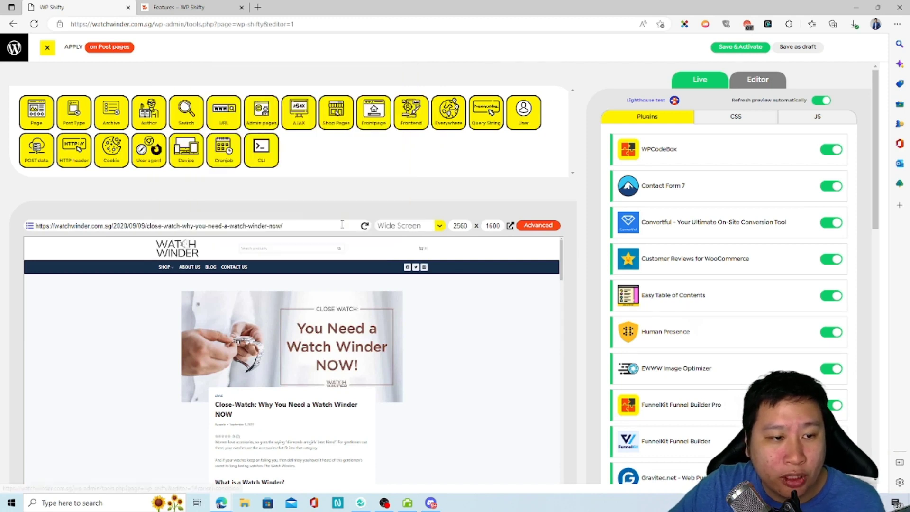
Step: Inspect the POST data and Cookie condition settings, cancelling each without saving
click(39, 159)
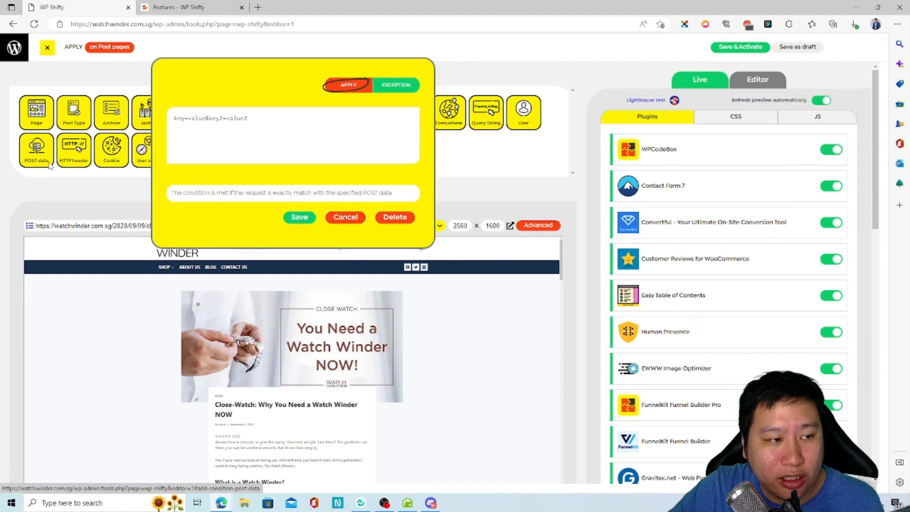
click(345, 218)
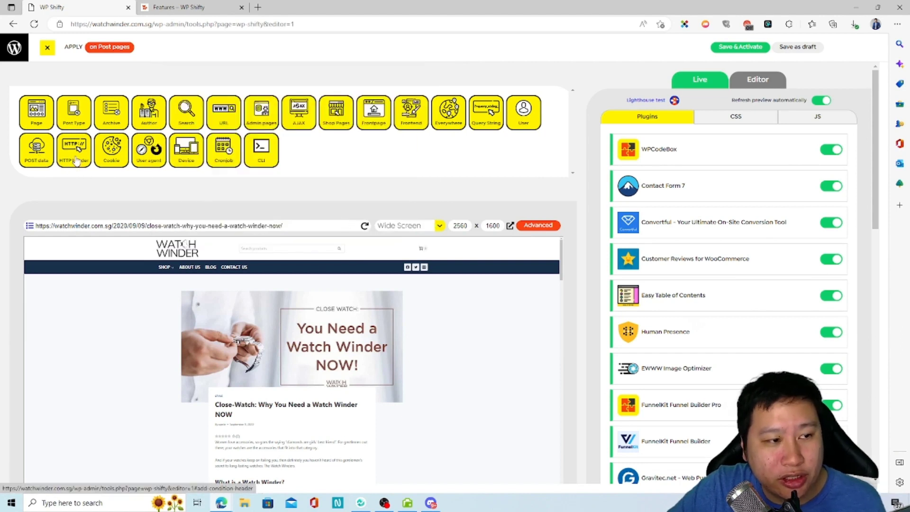
click(119, 167)
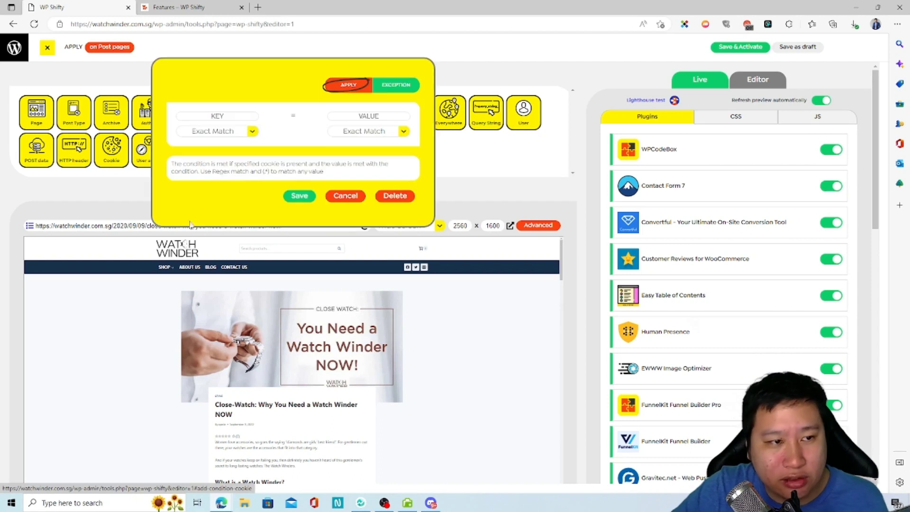
click(340, 194)
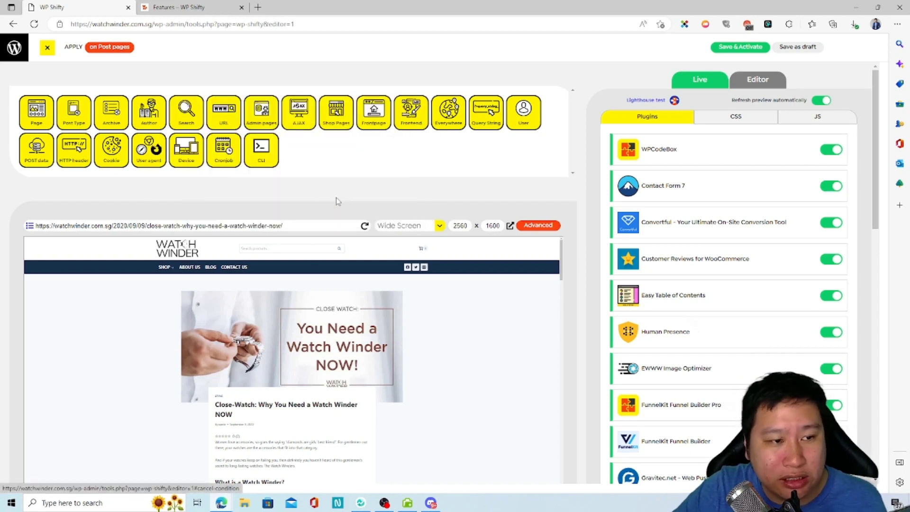
Step: Inspect the User agent condition's match modes and example string, and cancel without saving
click(149, 152)
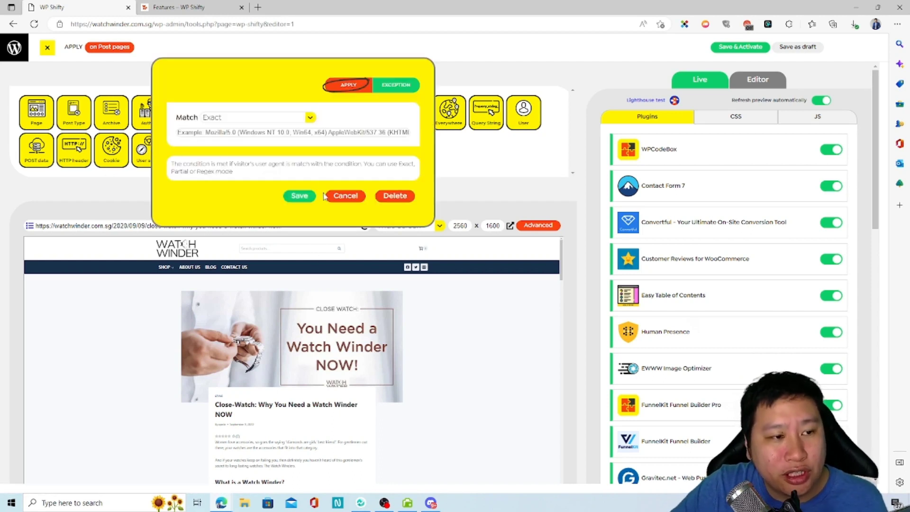
click(232, 118)
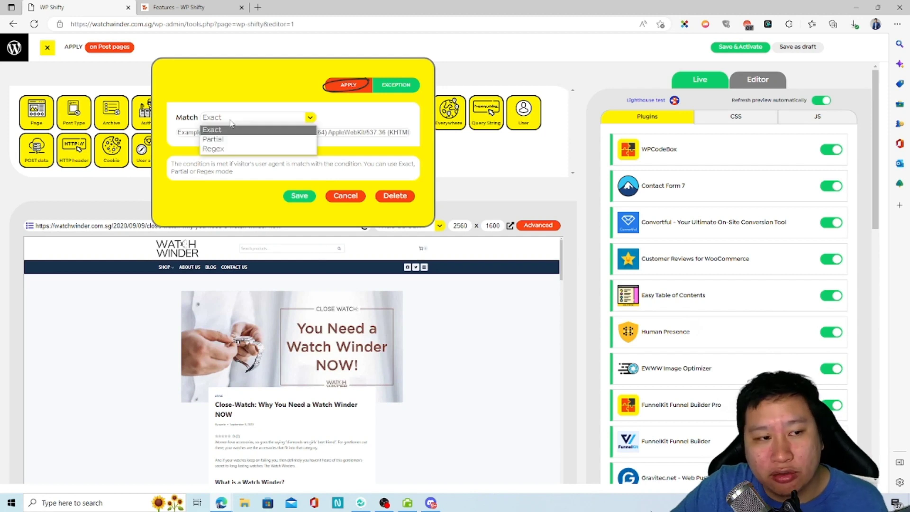
click(242, 115)
drag(277, 127, 345, 195)
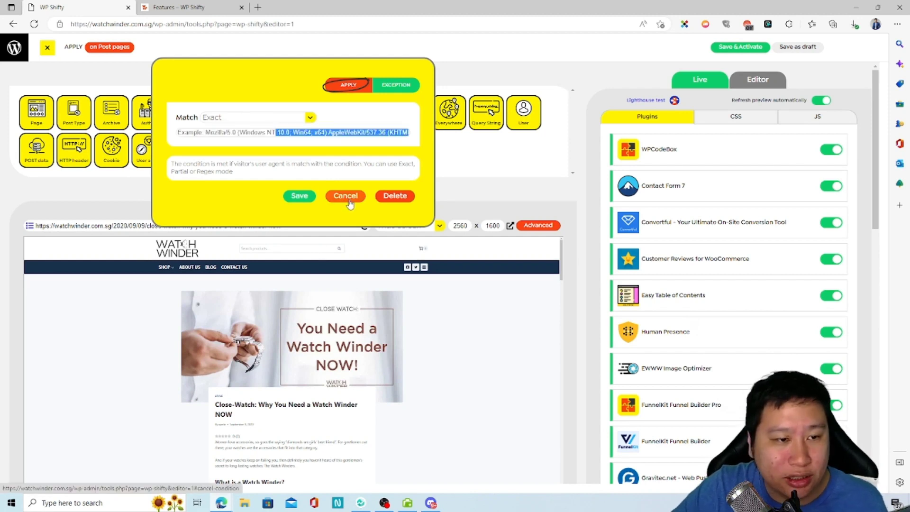
click(345, 194)
Step: Look through the Device condition's options and cancel without saving
click(197, 155)
scroll(290, 152, down, 1)
click(343, 230)
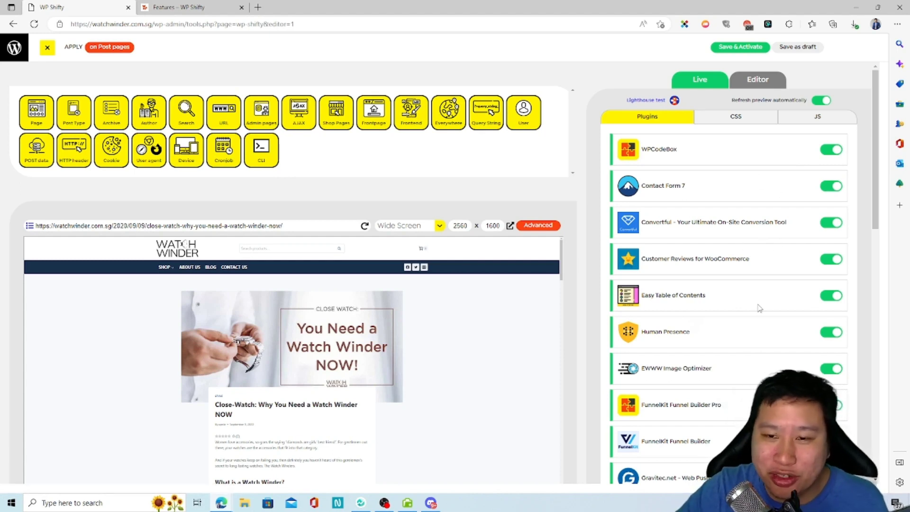
Step: Examine the full plugin list alongside the previewed article to judge which plugins the post page needs
scroll(759, 306, down, 7)
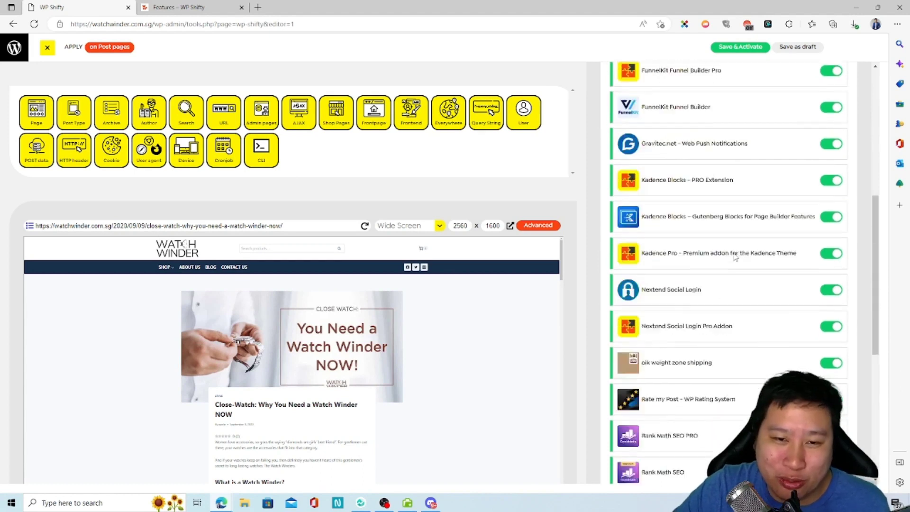
scroll(736, 257, up, 8)
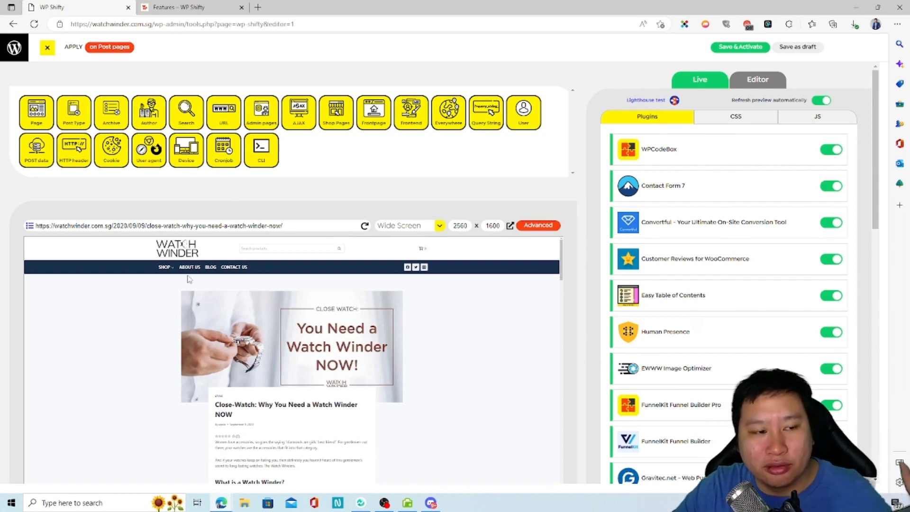
scroll(287, 319, down, 3)
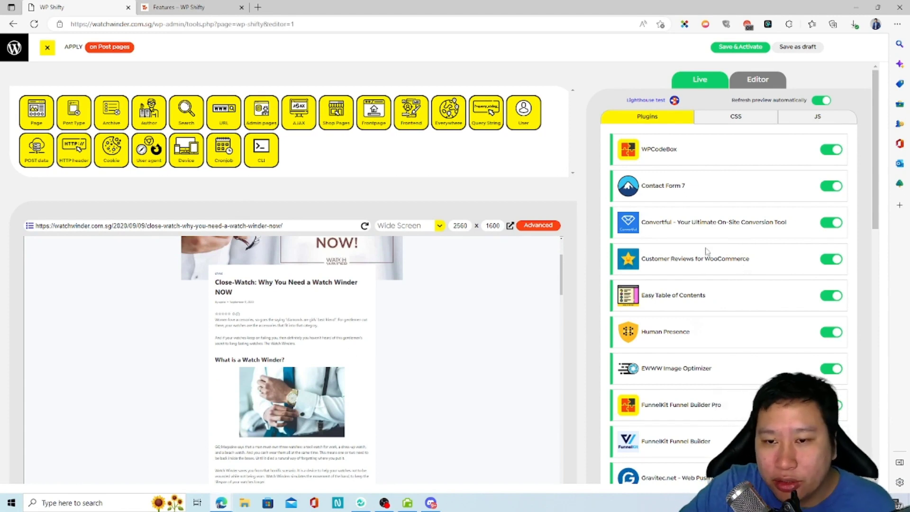
scroll(706, 252, down, 15)
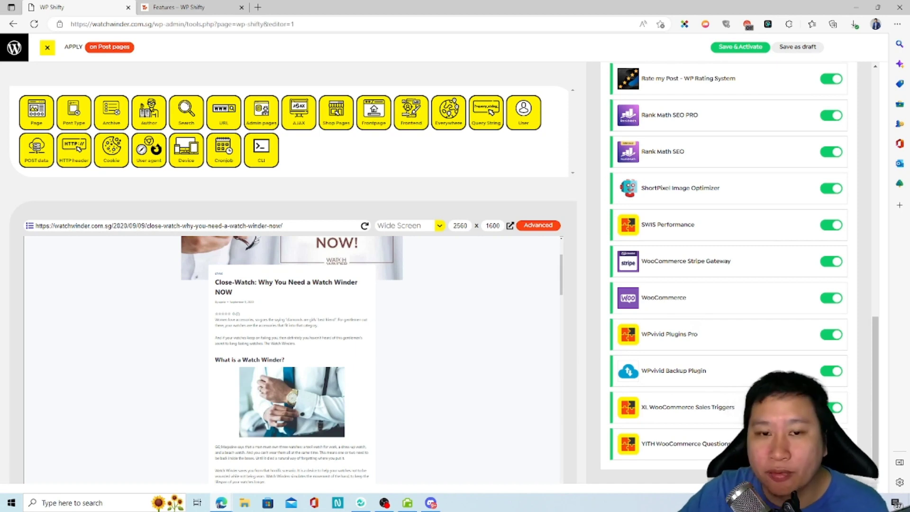
scroll(767, 352, up, 15)
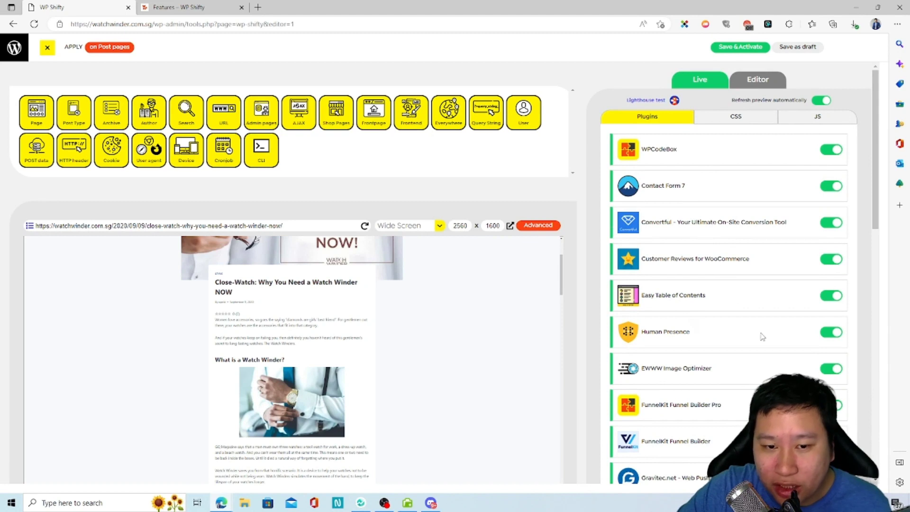
scroll(361, 366, down, 10)
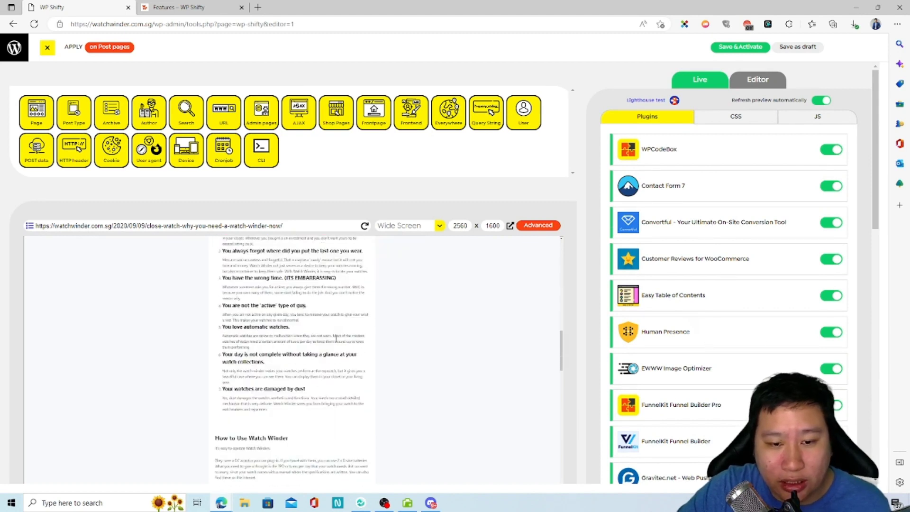
scroll(339, 335, down, 3)
scroll(340, 370, up, 15)
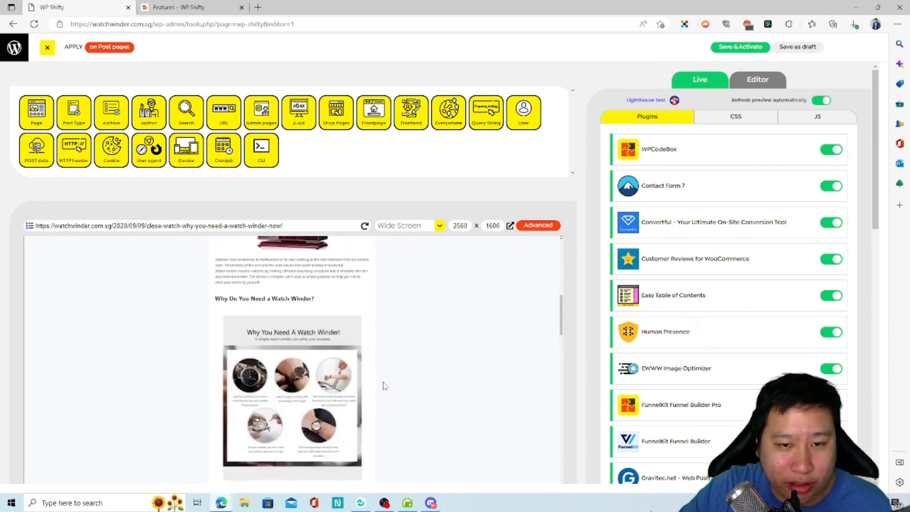
scroll(342, 404, up, 5)
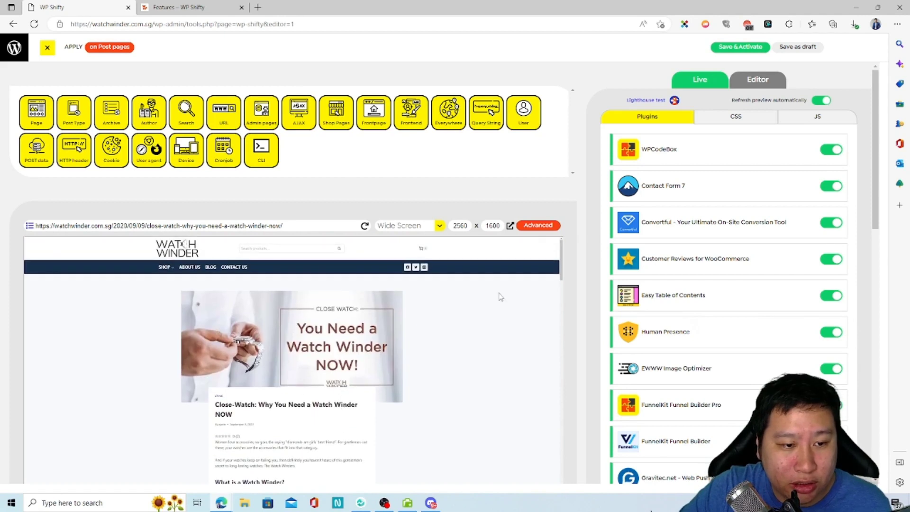
Step: Locate the star rating at the end of the previewed article and disable the Rate my Post - WP Rating System plugin
scroll(400, 419, down, 20)
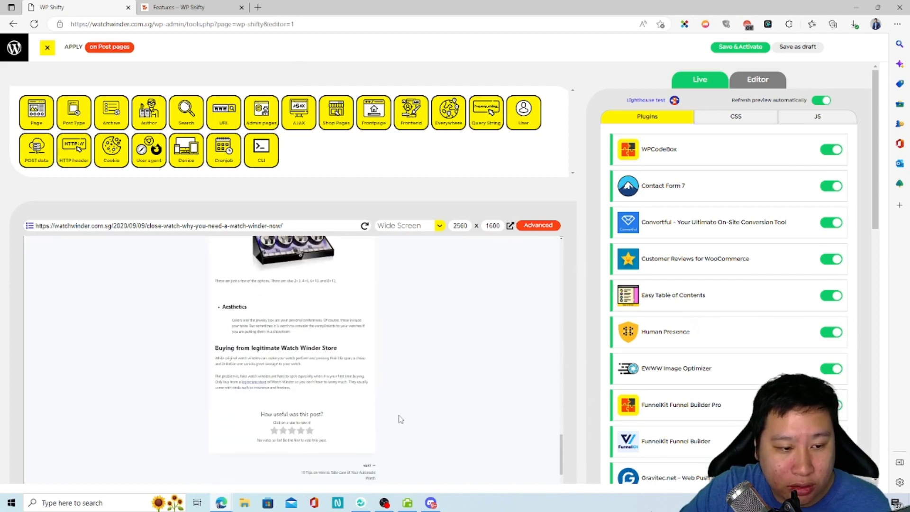
scroll(401, 419, down, 3)
scroll(400, 417, up, 1)
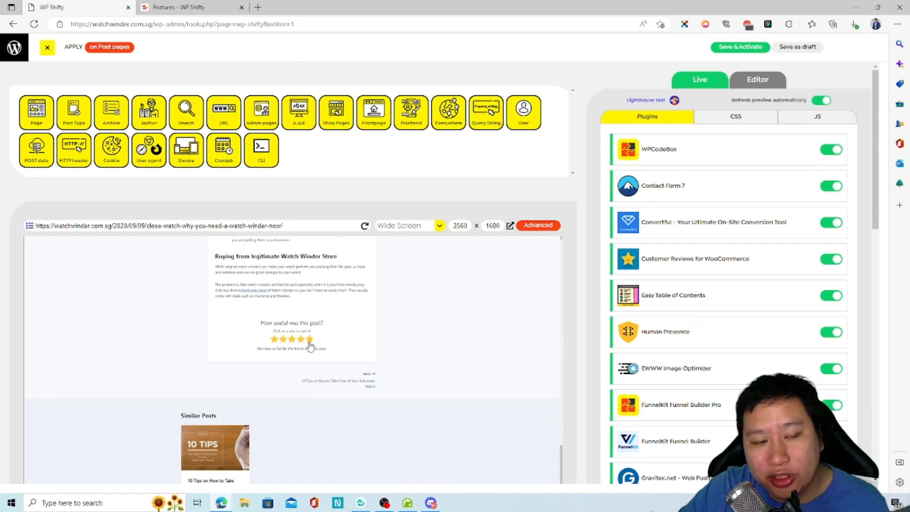
scroll(743, 369, down, 8)
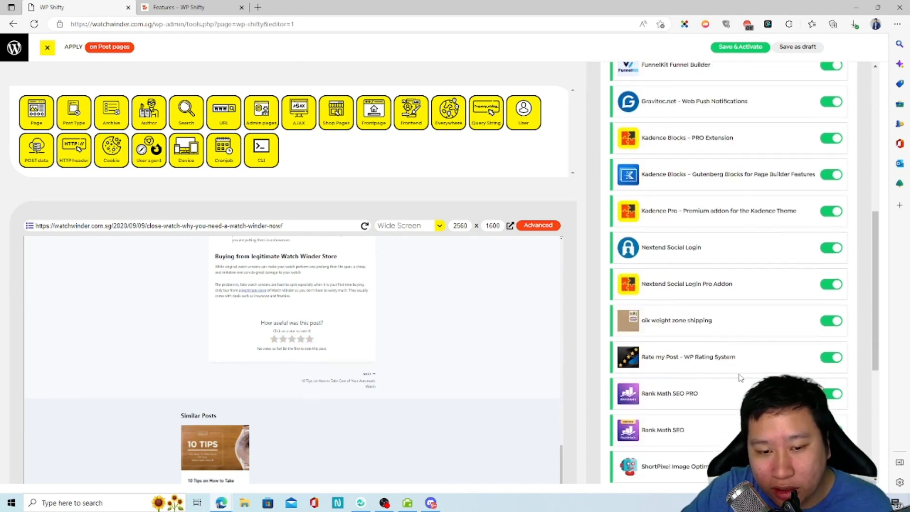
click(829, 357)
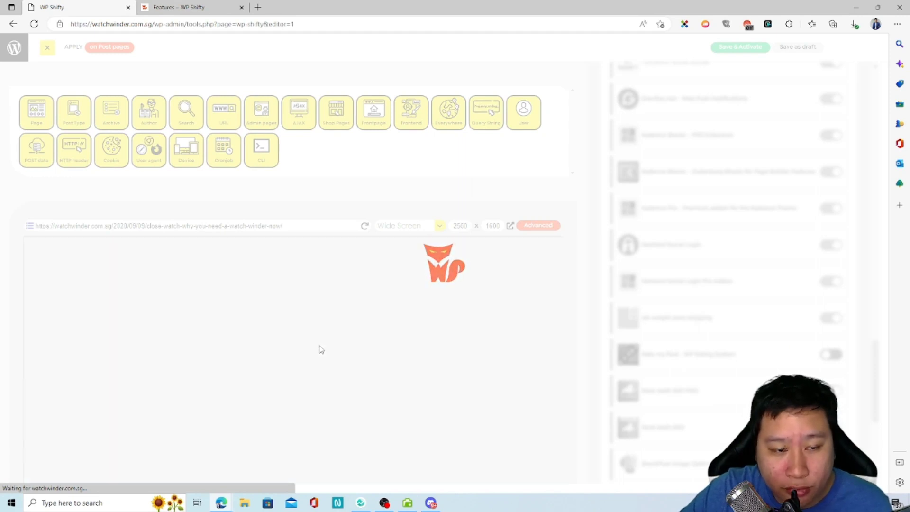
Step: Check the refreshed article preview down towards its end for the effect of disabling the rating plugin
scroll(397, 382, down, 10)
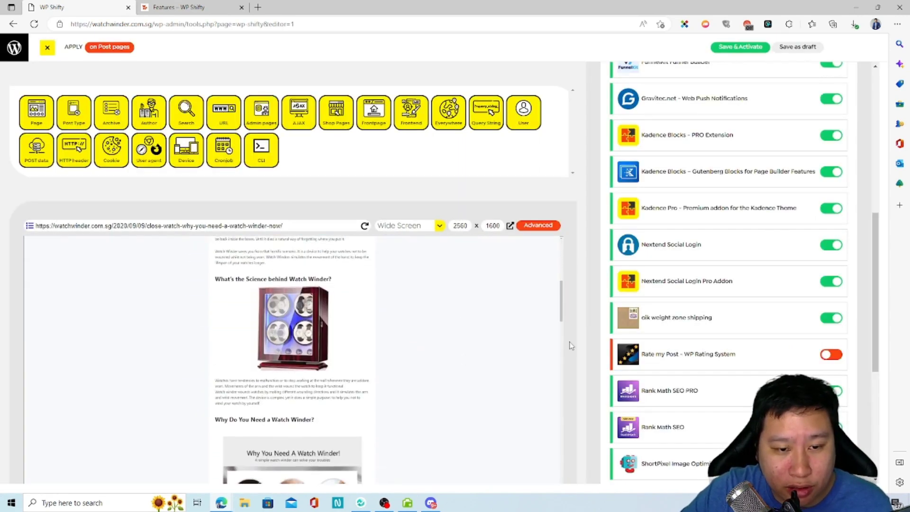
scroll(375, 372, down, 12)
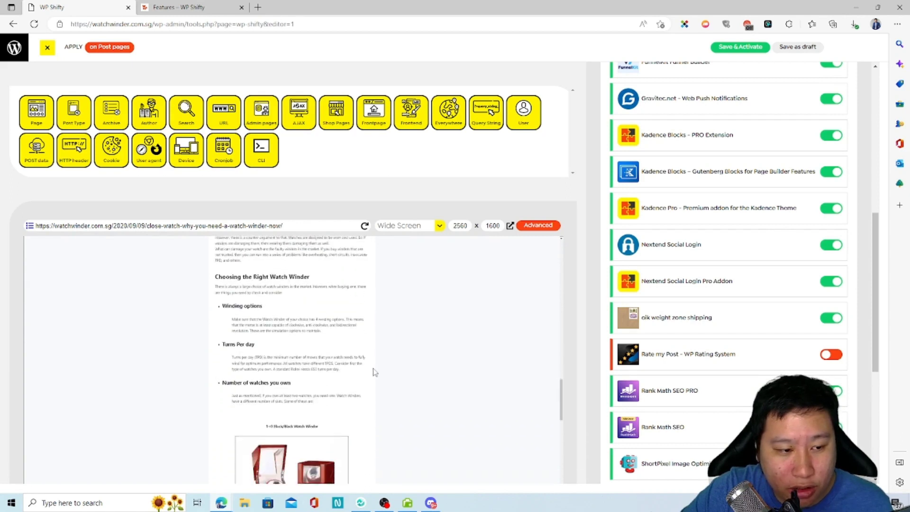
scroll(374, 371, down, 1)
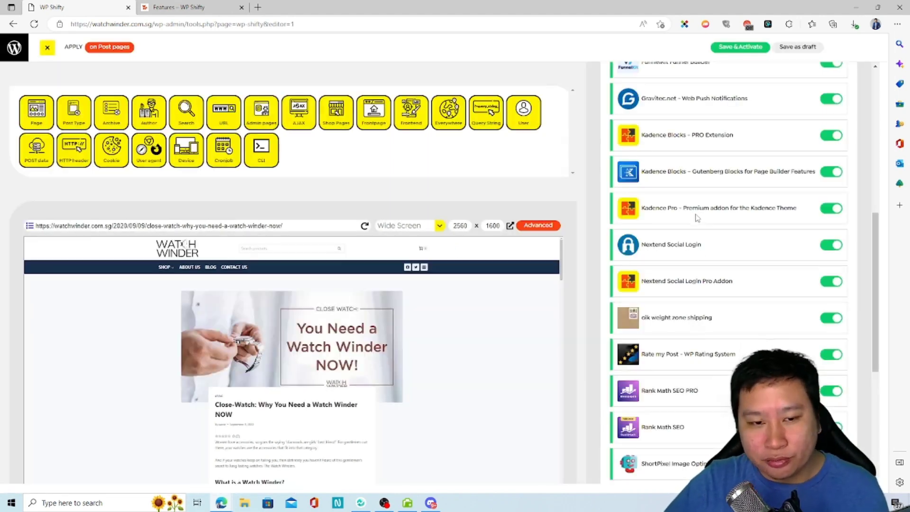
Step: Show the CSS resources grouped by plugin for the post page and expand Contact Form 7's entry
scroll(697, 217, up, 3)
scroll(697, 217, up, 5)
click(735, 121)
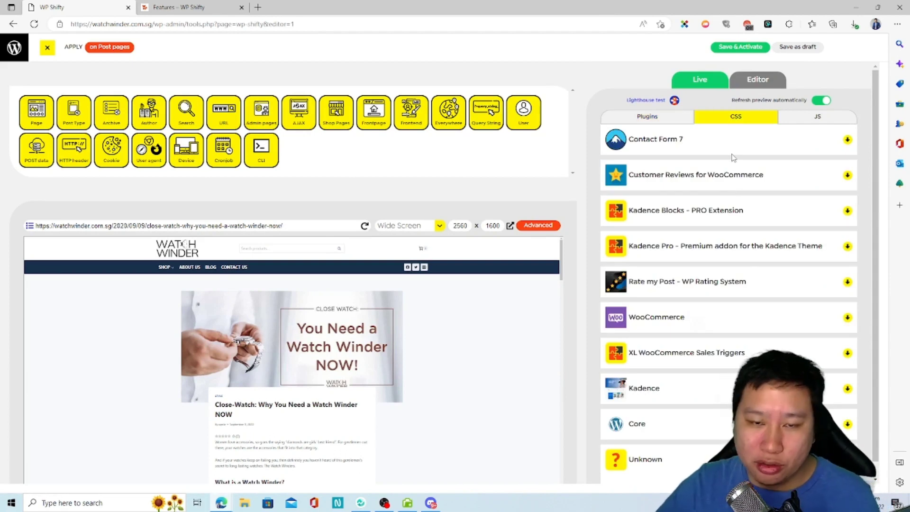
click(659, 117)
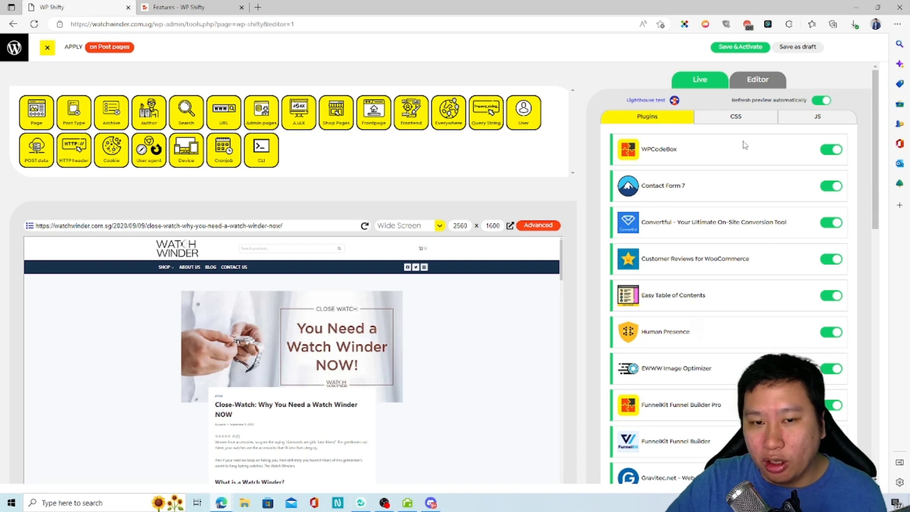
click(744, 118)
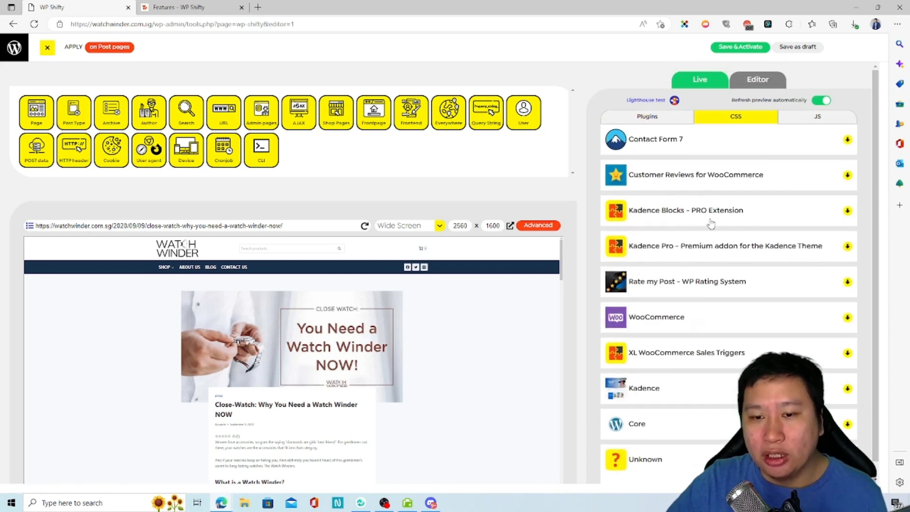
click(715, 143)
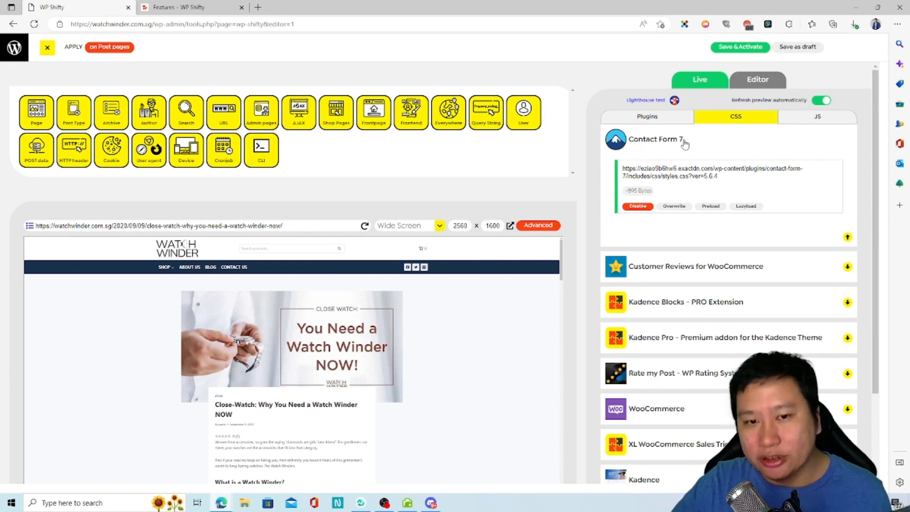
Step: Inspect the Contact Form 7 stylesheet's URL and its code in the overwrite editor, closing the editor without saving
drag(624, 169, 728, 183)
click(726, 183)
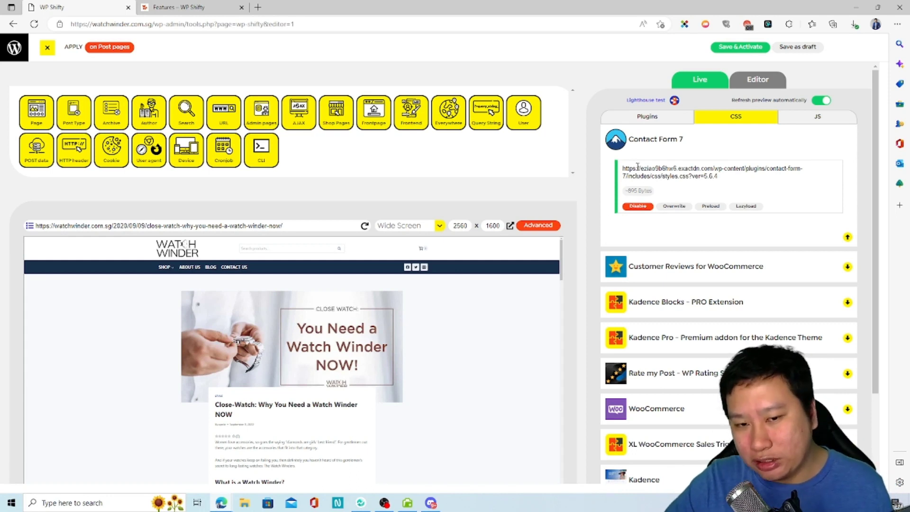
click(673, 208)
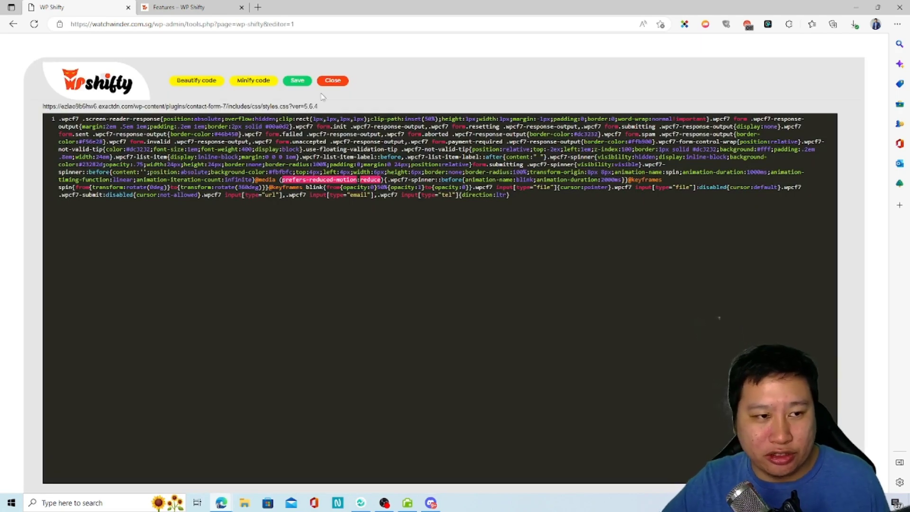
click(334, 81)
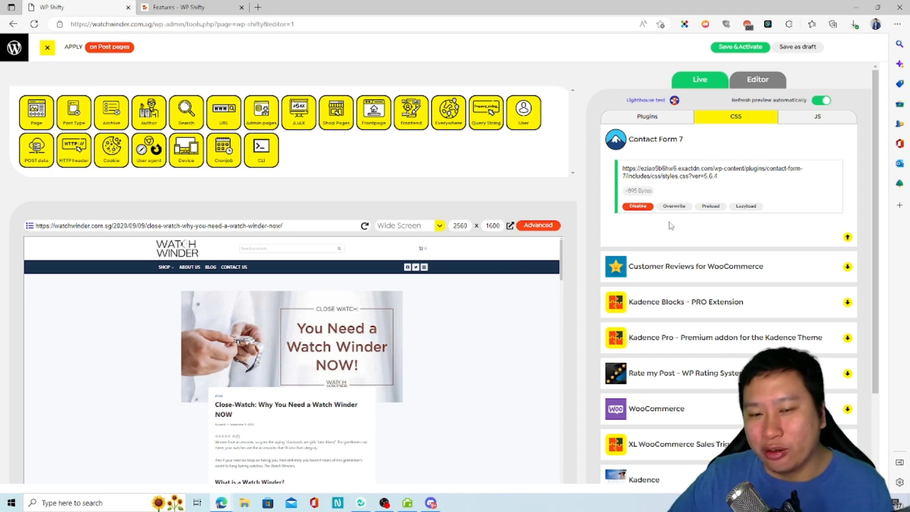
Step: Try Preload and Lazyload on the Contact Form 7 stylesheet, removing each setting again
click(710, 207)
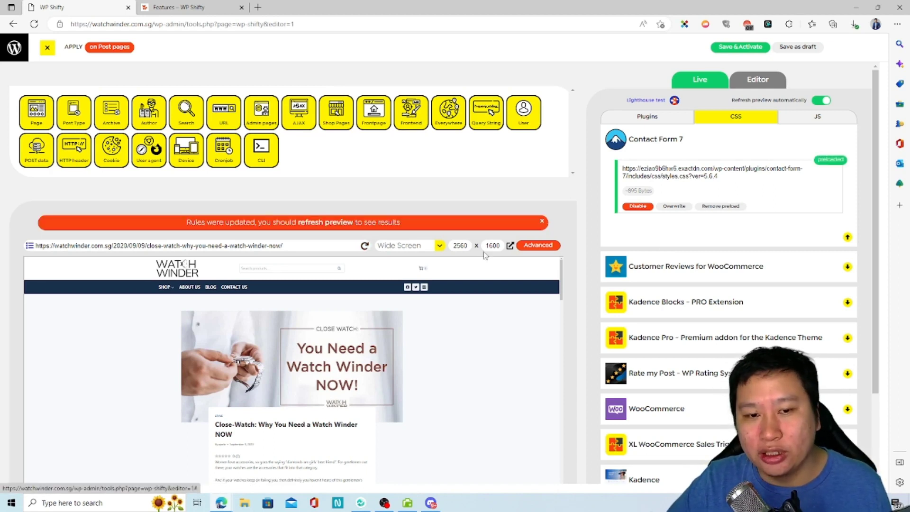
click(705, 211)
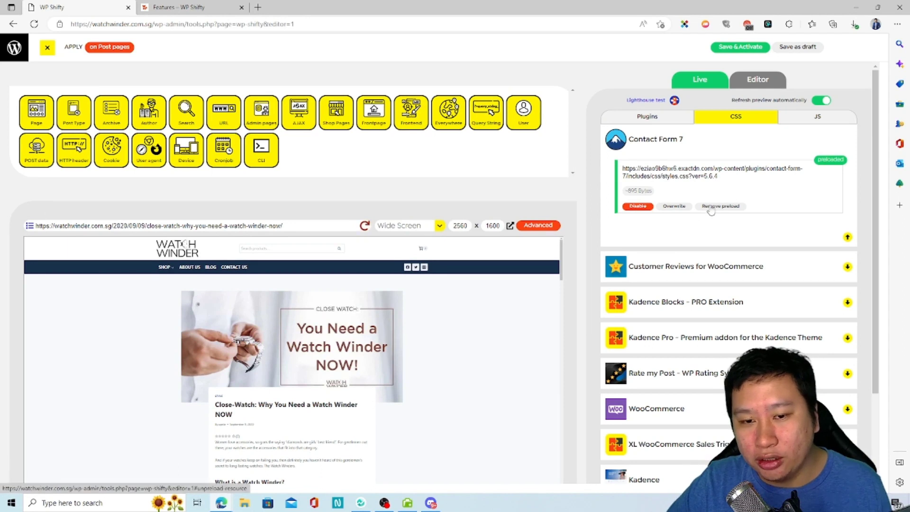
click(739, 207)
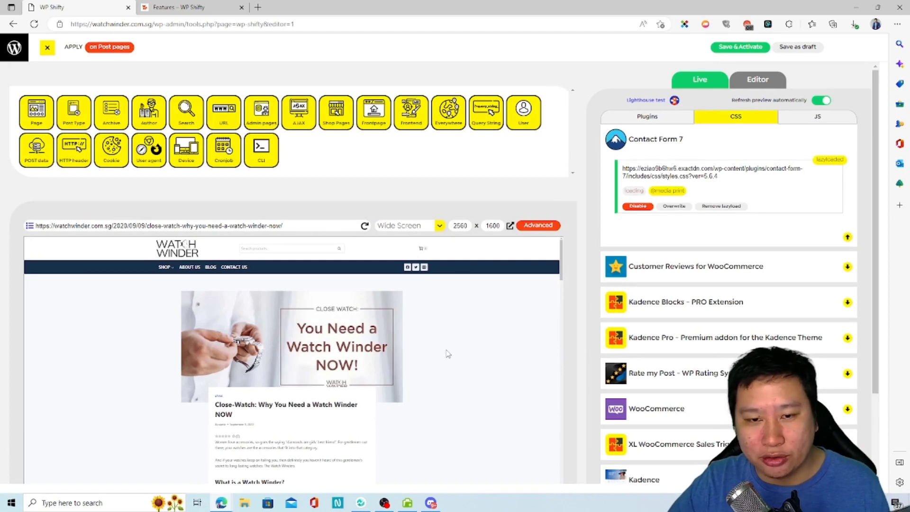
click(721, 207)
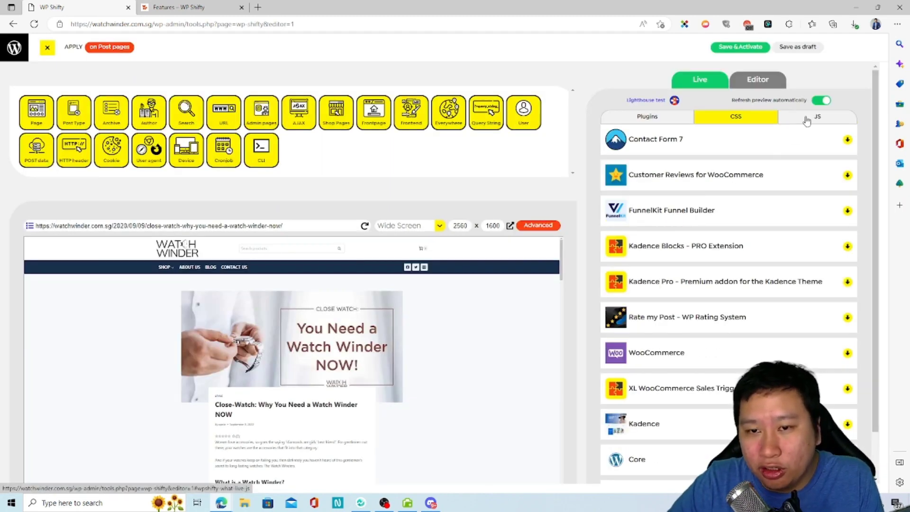
Step: Examine the JS resources by plugin, including Contact Form 7's individual scripts and their options
click(807, 119)
click(749, 147)
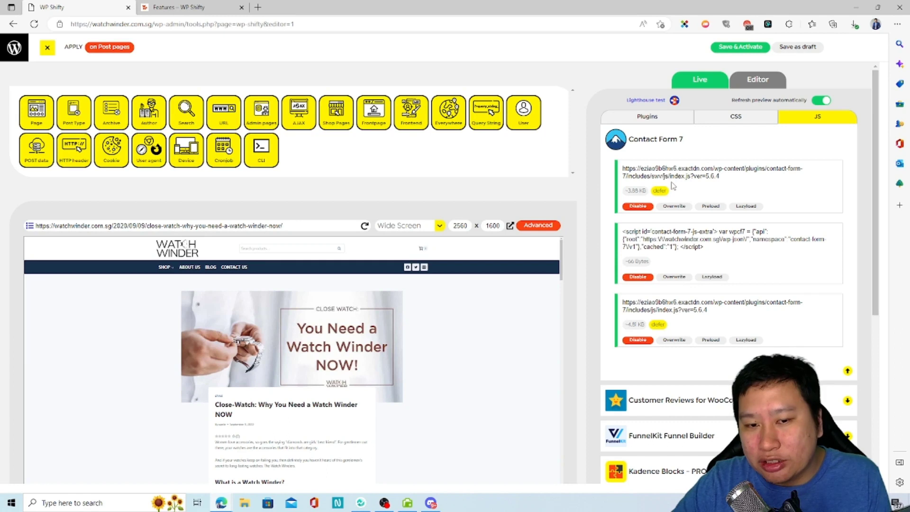
scroll(737, 288, down, 4)
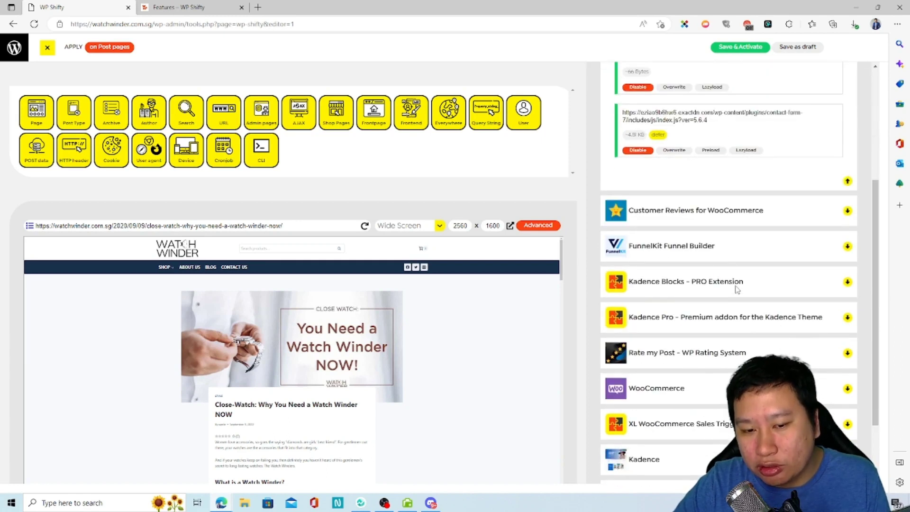
scroll(736, 263, up, 4)
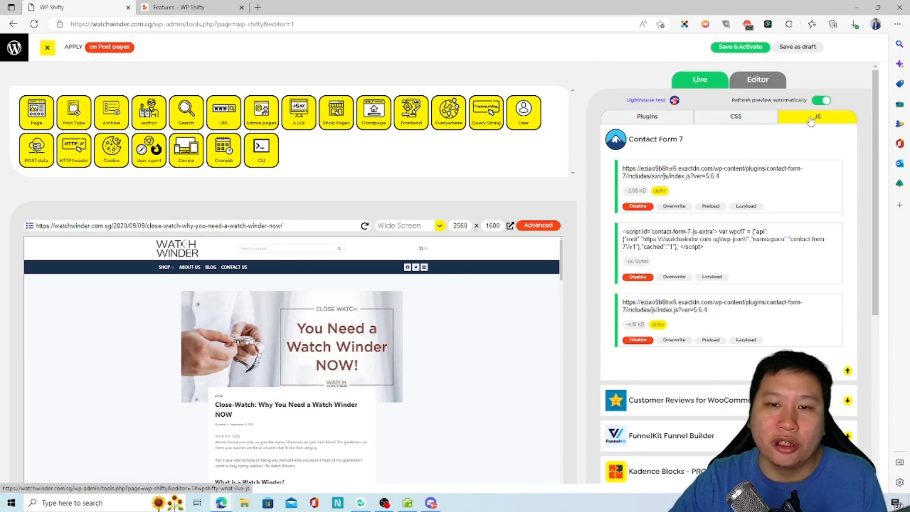
scroll(655, 265, down, 3)
scroll(686, 317, up, 3)
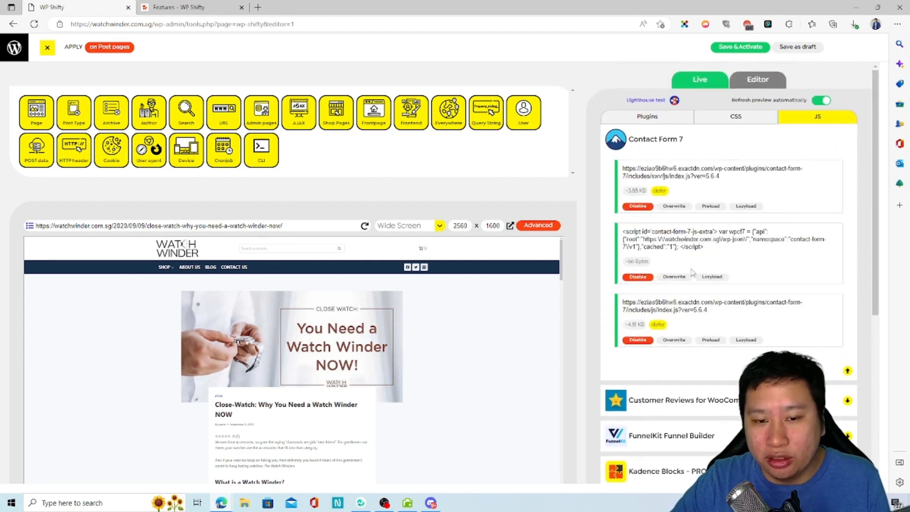
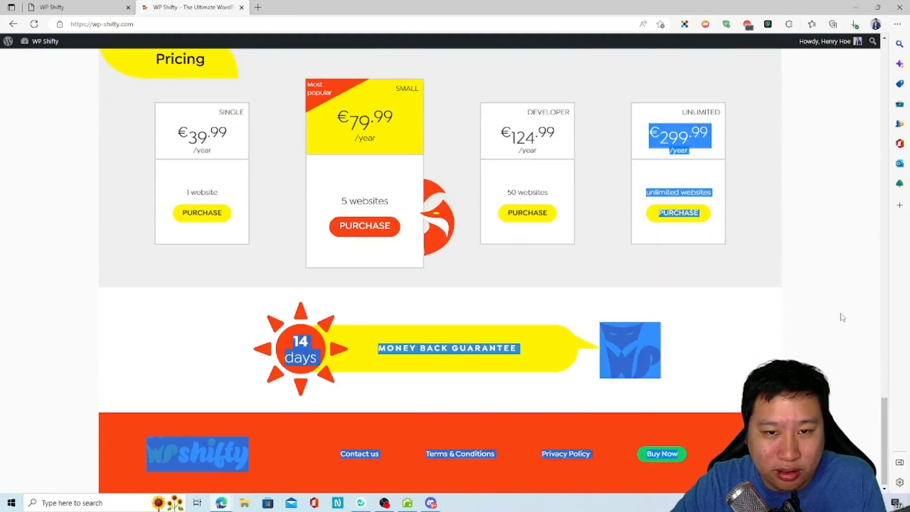
Step: Open the Features page on the WP Shifty website
scroll(830, 147, up, 10)
scroll(831, 147, up, 5)
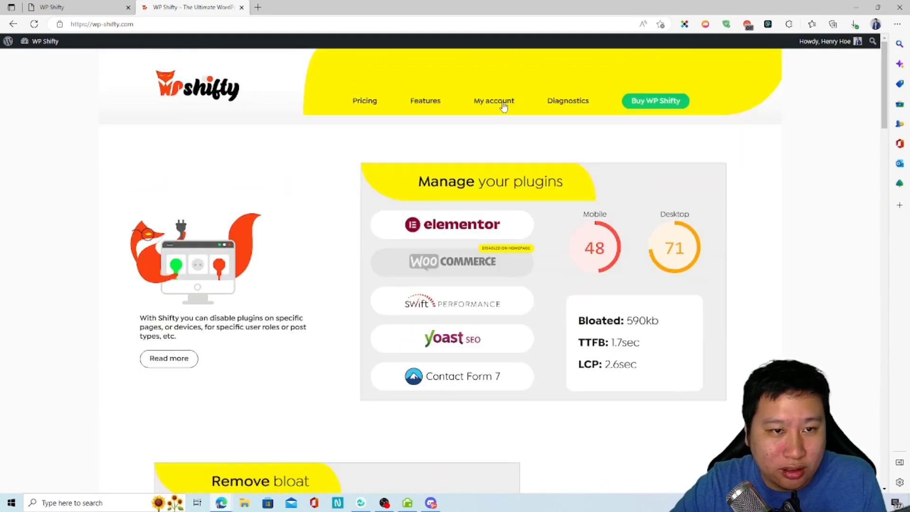
click(430, 105)
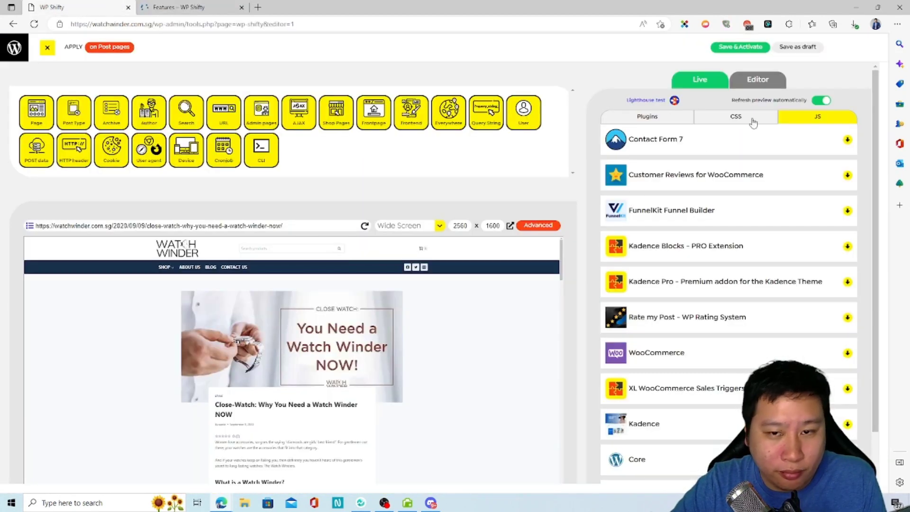
Step: Switch the scenario's rules to Editor mode and look through the Disable, Inject, Preload and Load behavior sections
click(762, 81)
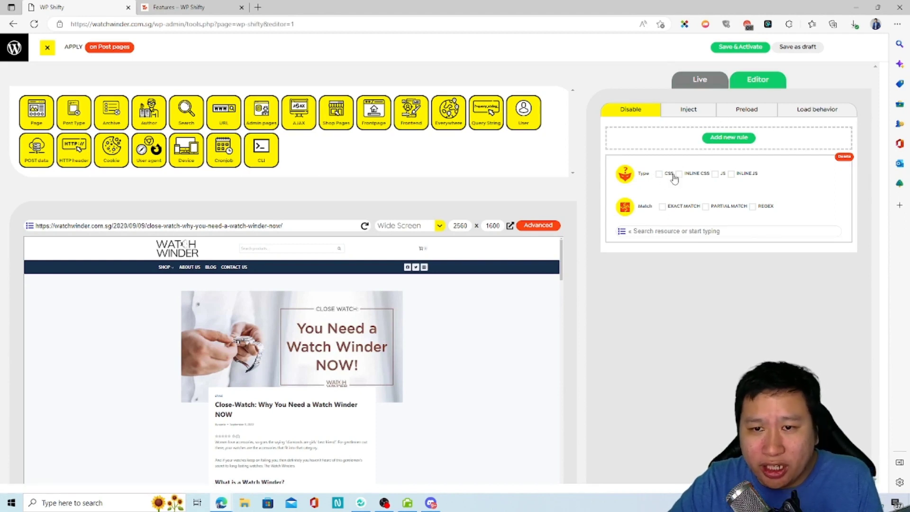
click(691, 113)
click(632, 112)
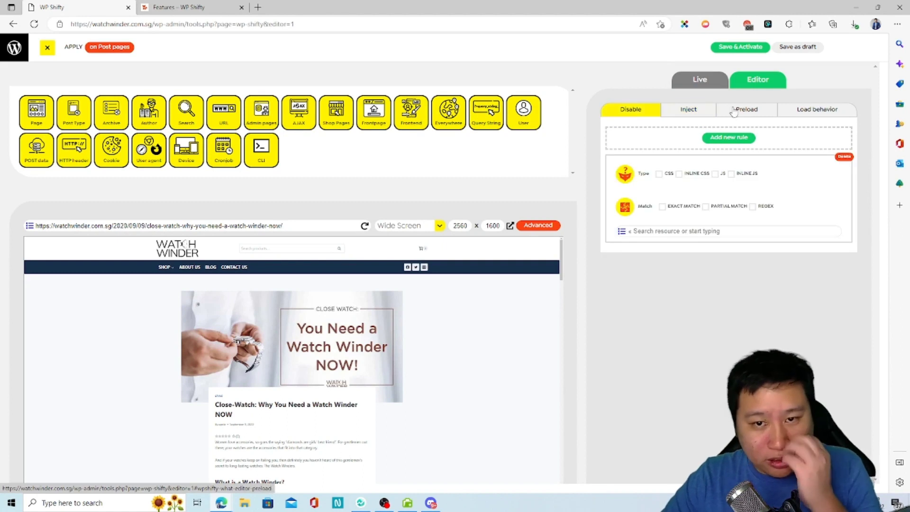
click(747, 110)
click(817, 110)
click(631, 113)
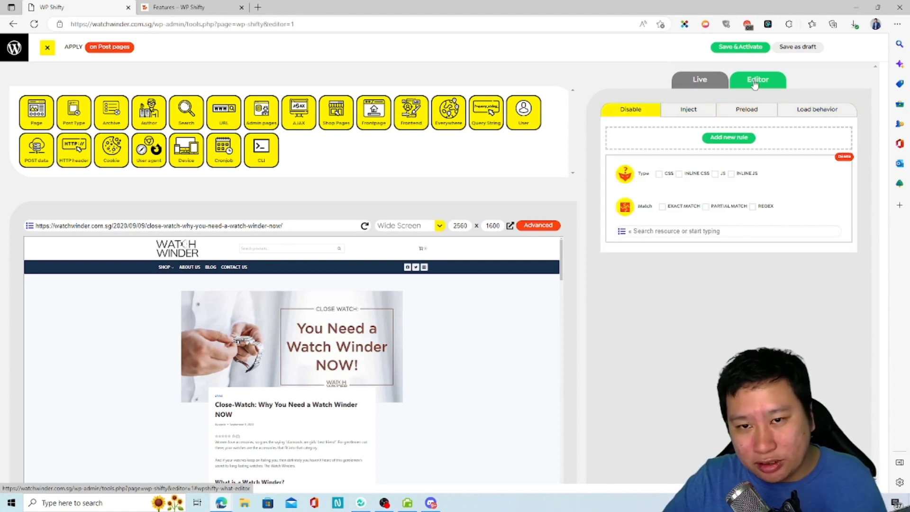
Step: Add another blank Disable rule and look over the Inject, Preload and Load behavior sections
click(718, 139)
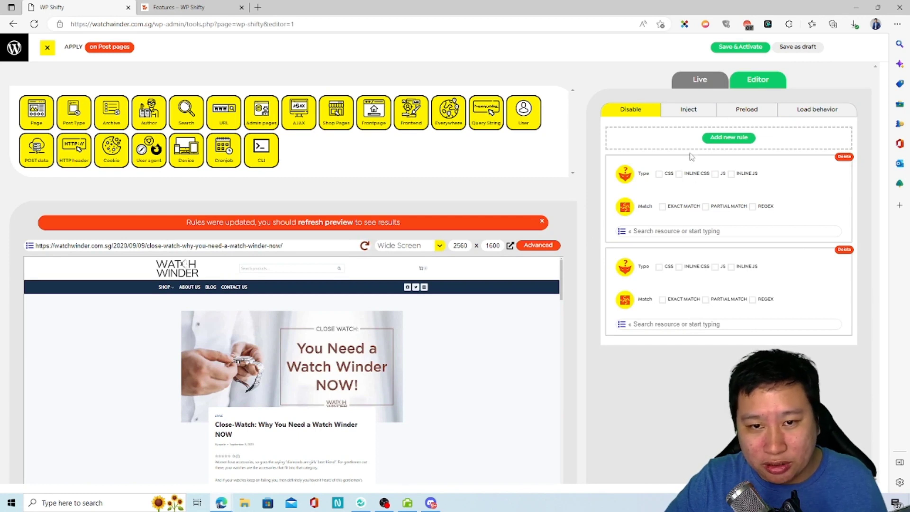
click(695, 115)
click(746, 111)
click(815, 111)
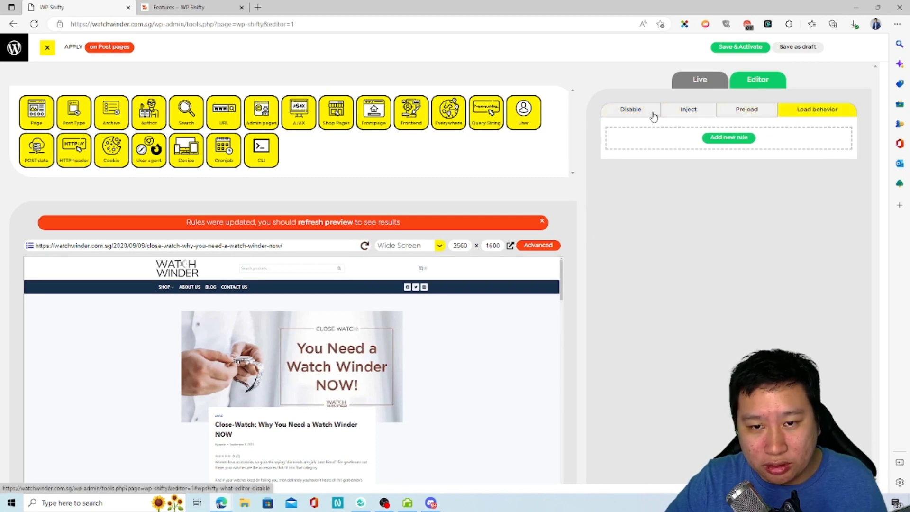
Step: Add a new Load behavior rule with CSS as its resource type
click(636, 116)
click(813, 112)
click(745, 138)
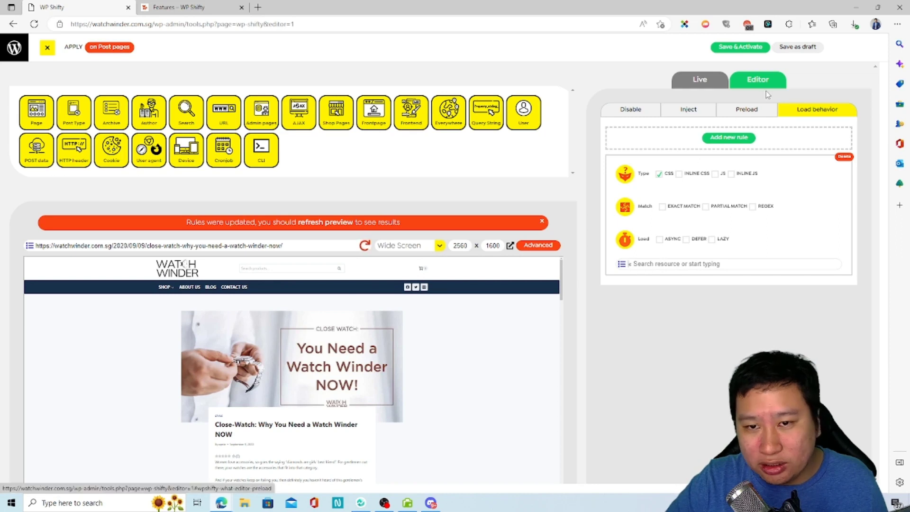
Step: Switch to the WP Shifty Features page and read about overwriting resources, preloading and load behavior
click(223, 6)
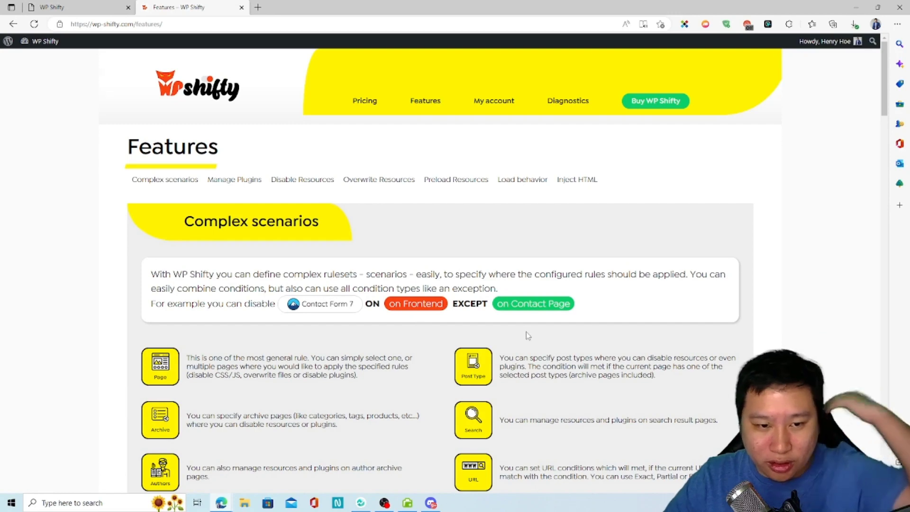
scroll(527, 338, down, 10)
scroll(487, 256, down, 10)
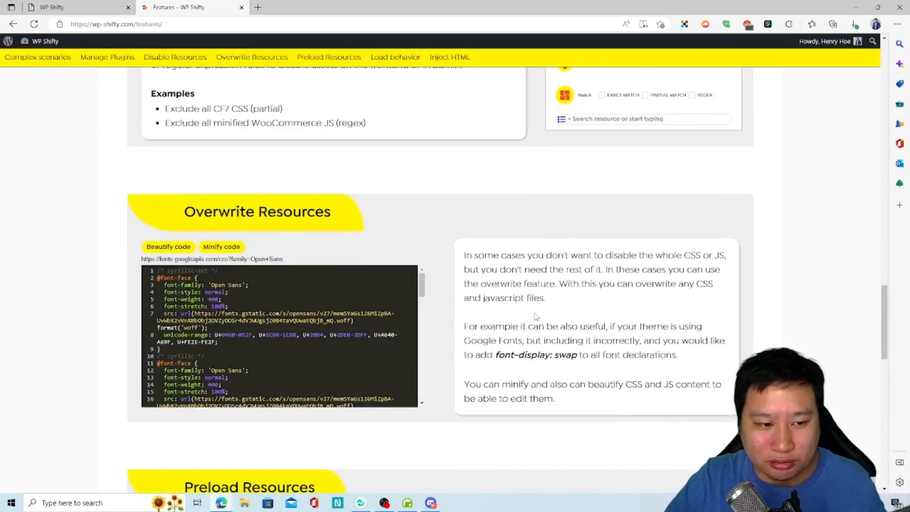
scroll(540, 315, down, 15)
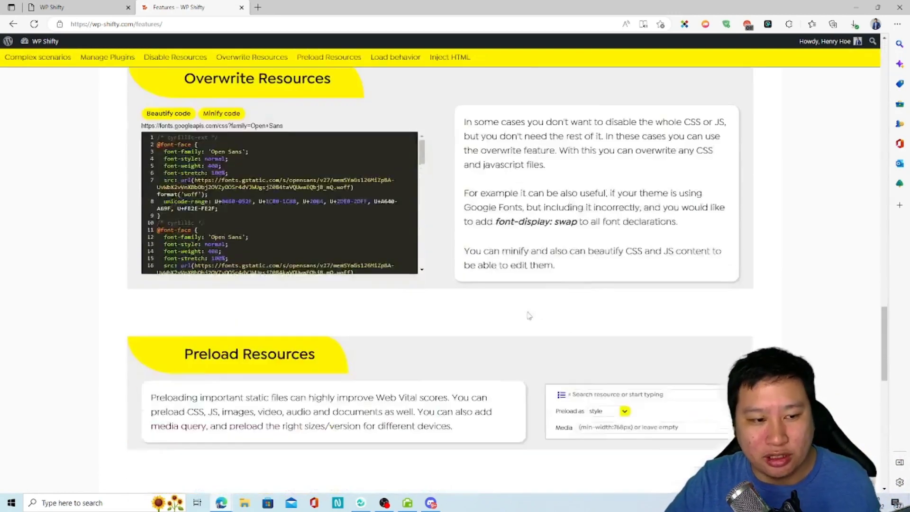
scroll(521, 314, up, 4)
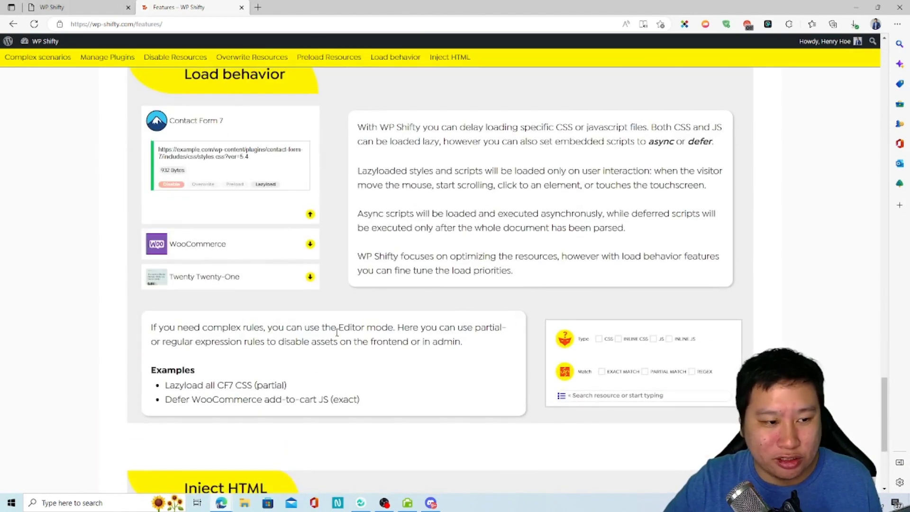
Step: Review the Load behavior explanation, return to the scenario editor and enter "woocommerce" as the CSS load rule's resource
scroll(262, 286, up, 2)
scroll(368, 293, down, 2)
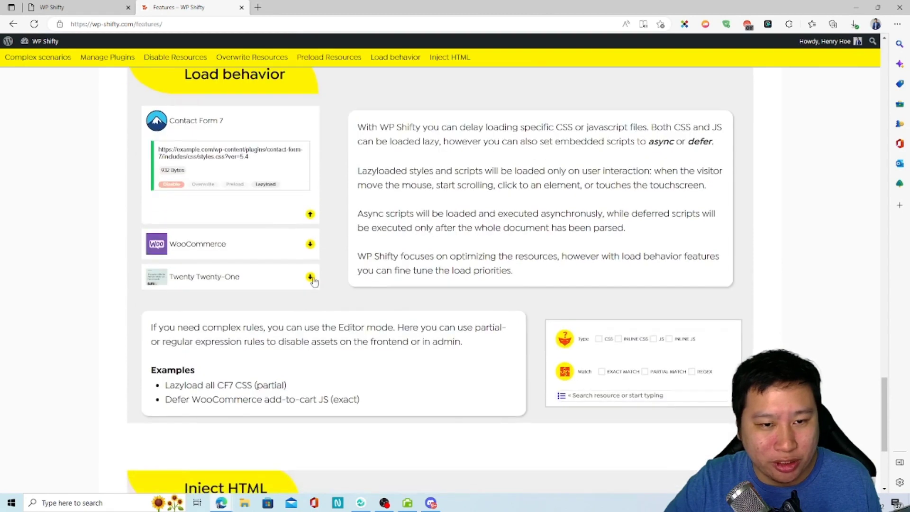
key(ctrl+Page_Up)
click(686, 266)
text(woocommerce)
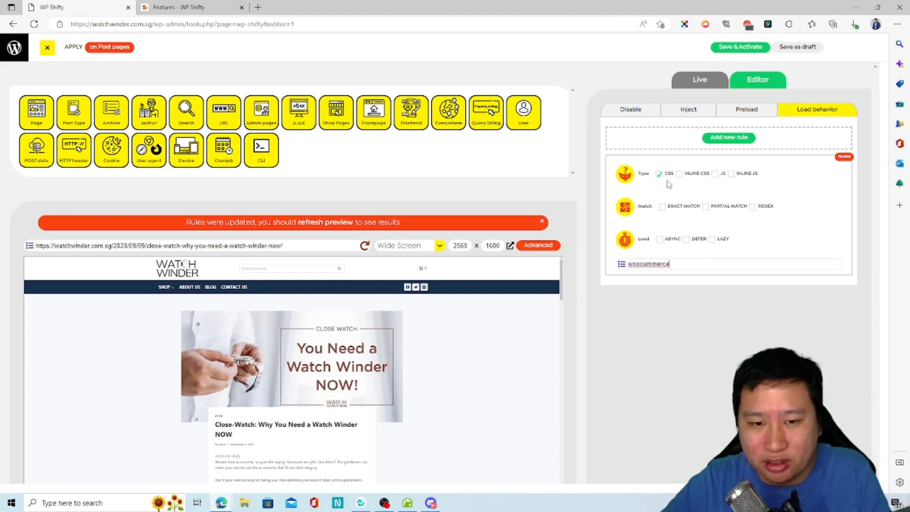
Step: Browse the detected resources for the CSS load rule and choose a contact-form-7 plugin file
click(643, 269)
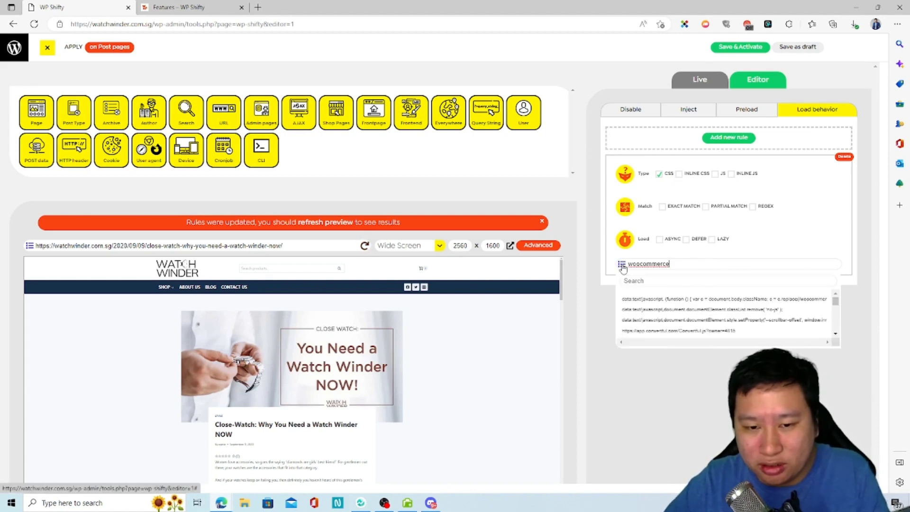
scroll(690, 336, down, 3)
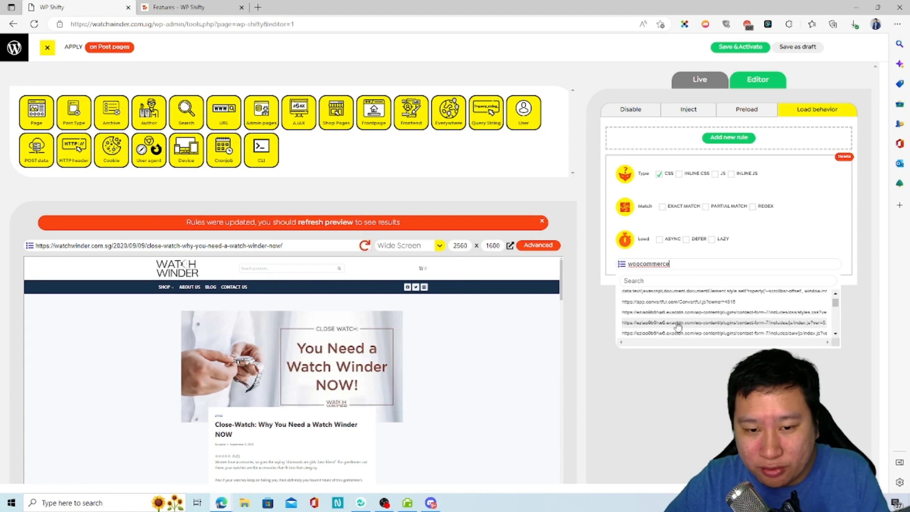
scroll(662, 306, down, 2)
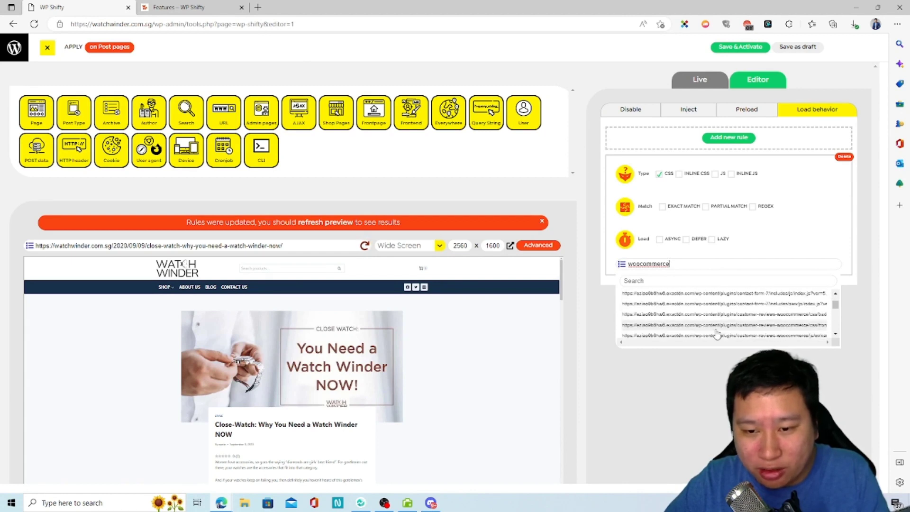
click(666, 304)
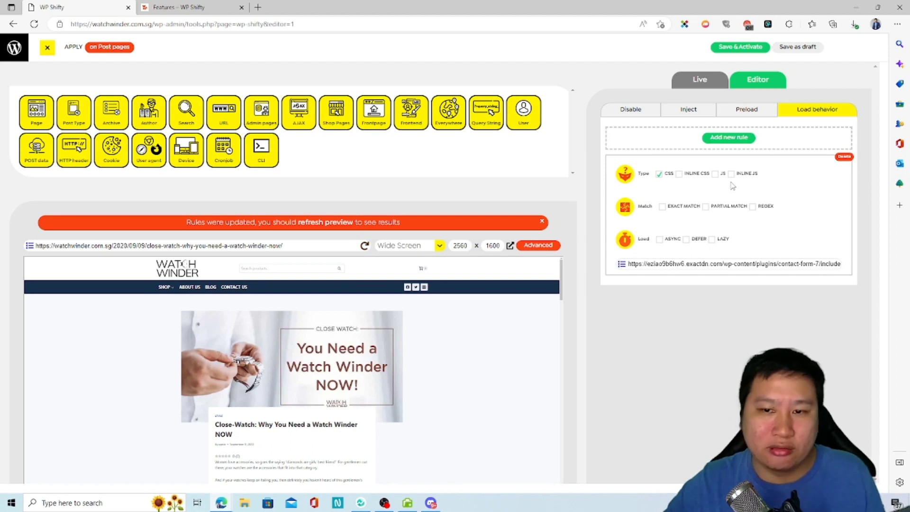
Step: Delete the CSS Load behavior rule and look over the Inject and Preload sections
click(842, 157)
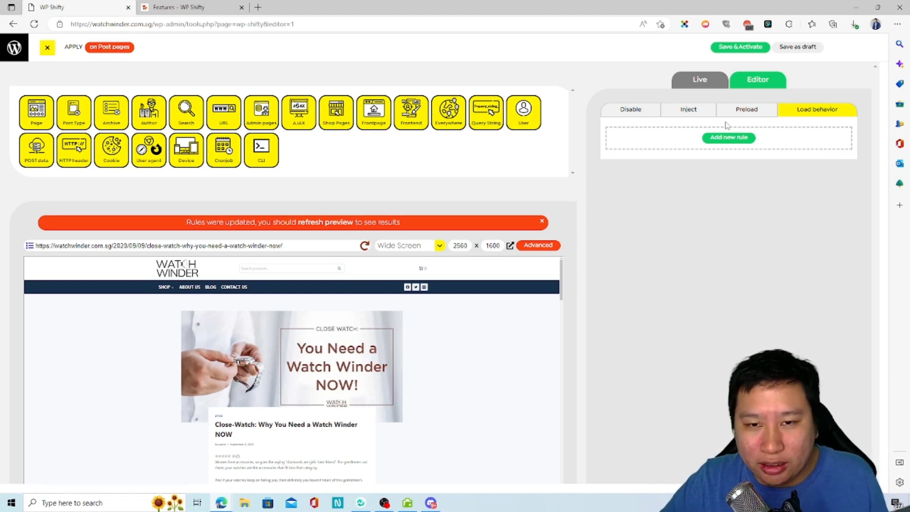
click(697, 90)
click(764, 85)
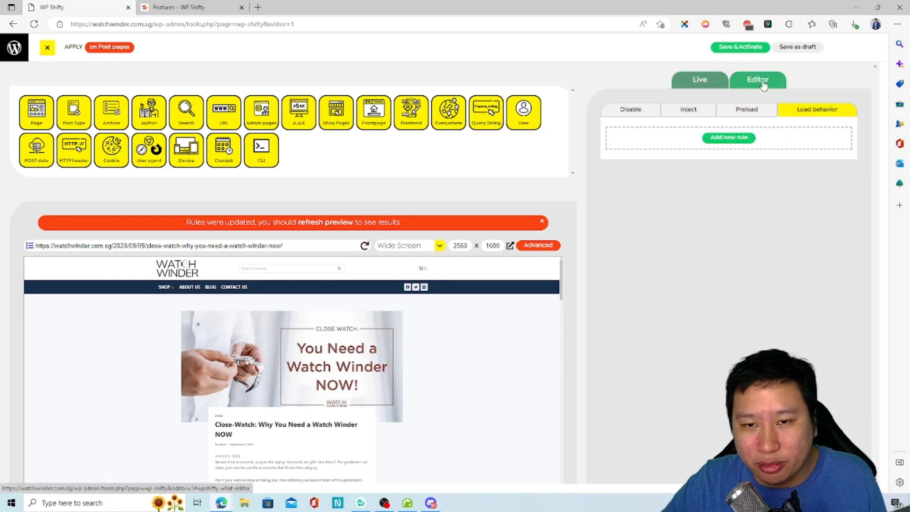
click(690, 111)
click(742, 111)
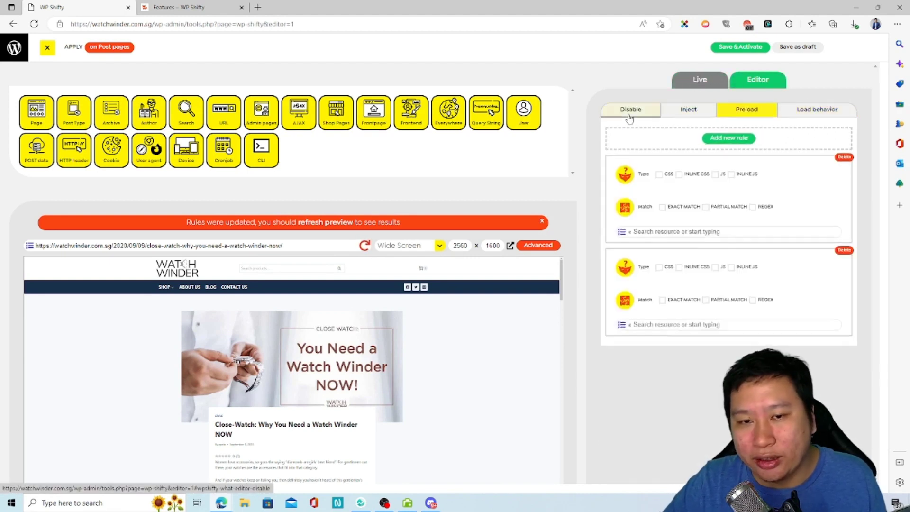
Step: Delete both blank rules from the Disable section
click(631, 113)
click(844, 157)
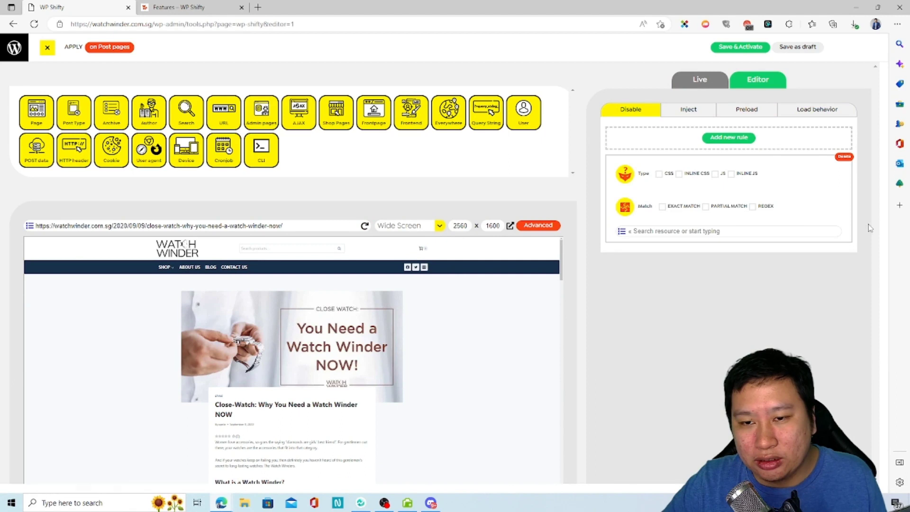
click(850, 159)
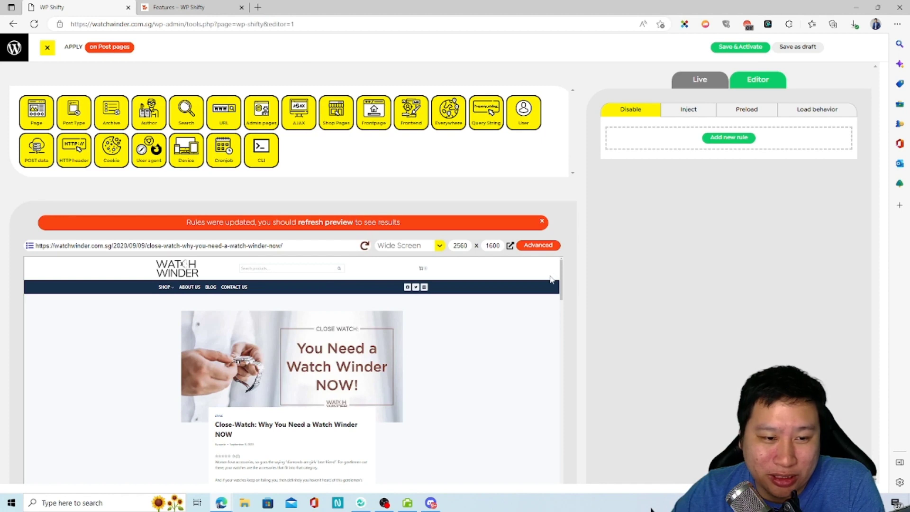
Step: Look through the article content in the watch winder post's preview
scroll(551, 281, down, 2)
scroll(553, 281, up, 2)
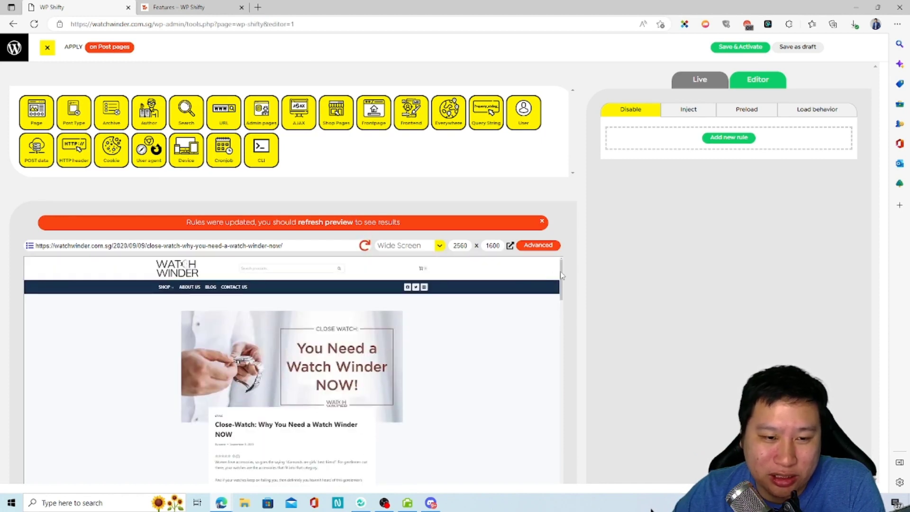
scroll(546, 268, down, 3)
scroll(512, 294, up, 3)
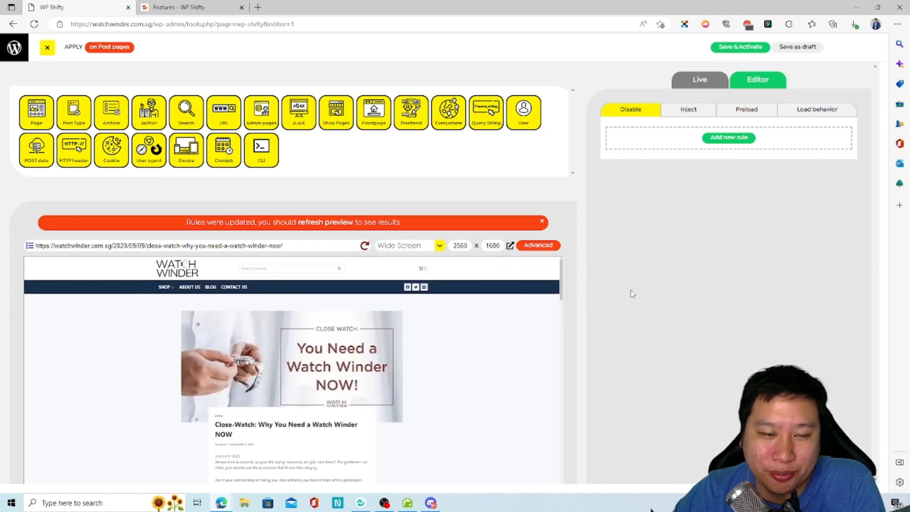
scroll(532, 329, down, 8)
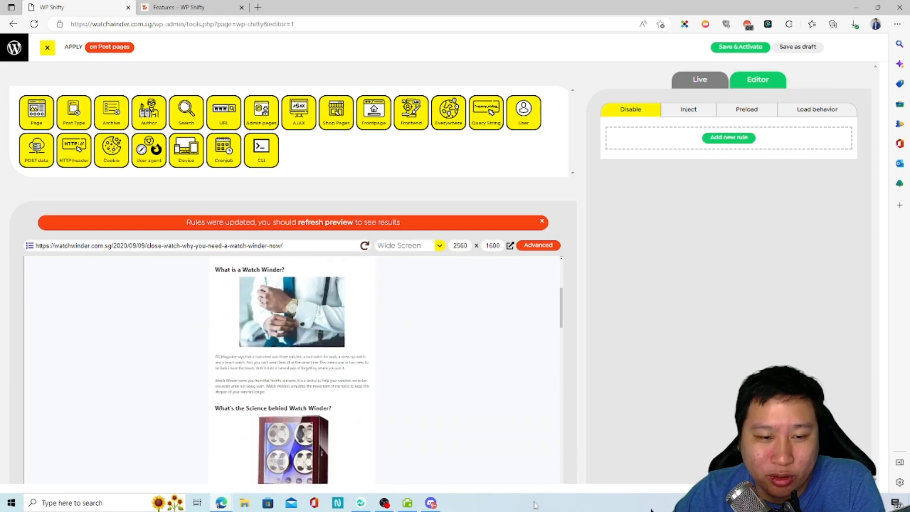
scroll(452, 429, down, 10)
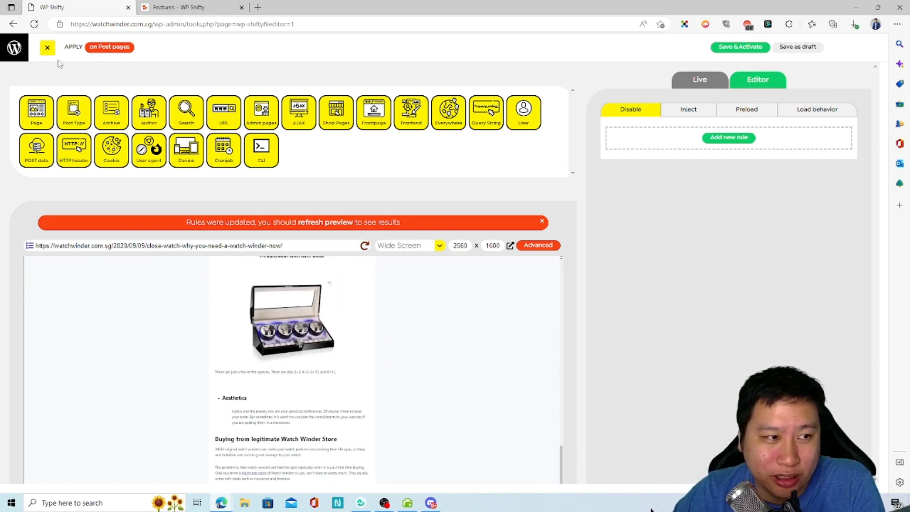
Step: Collapse the scenario condition choices and examine the post preview's similar posts, comments, reply form and footer
click(47, 47)
scroll(474, 368, down, 10)
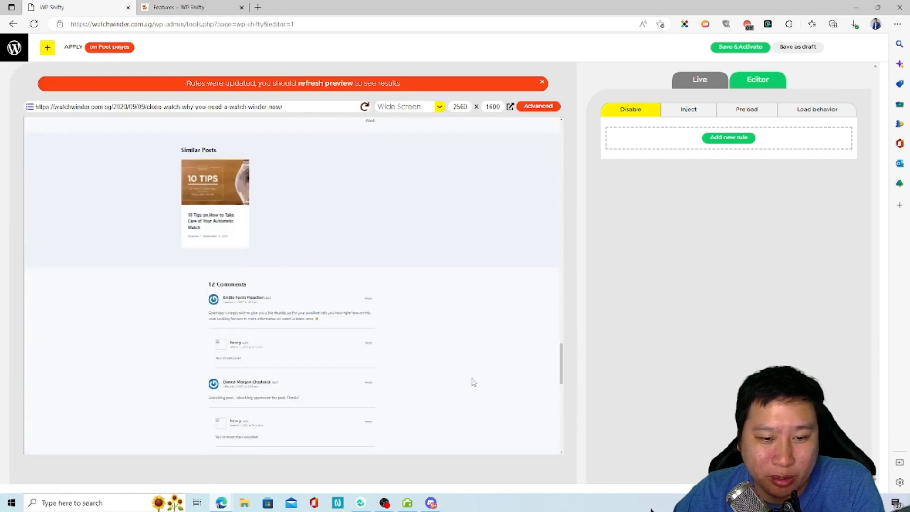
scroll(476, 432, down, 1)
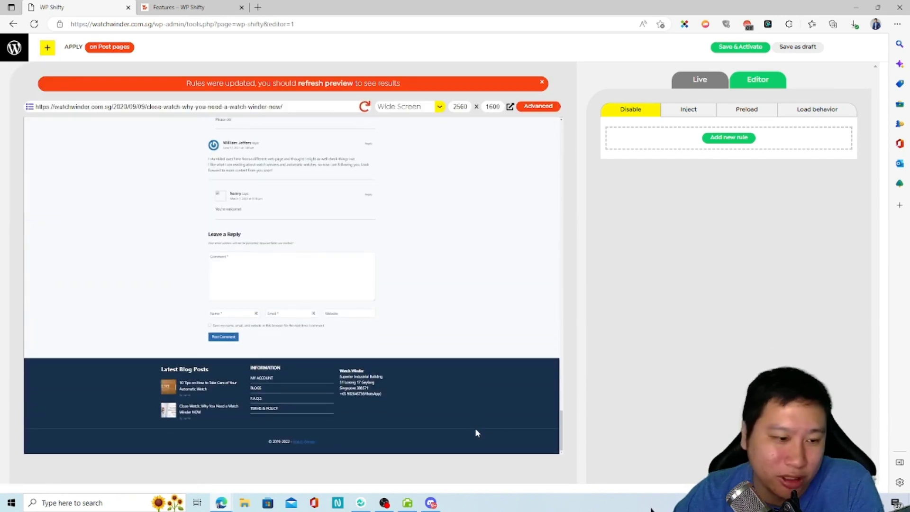